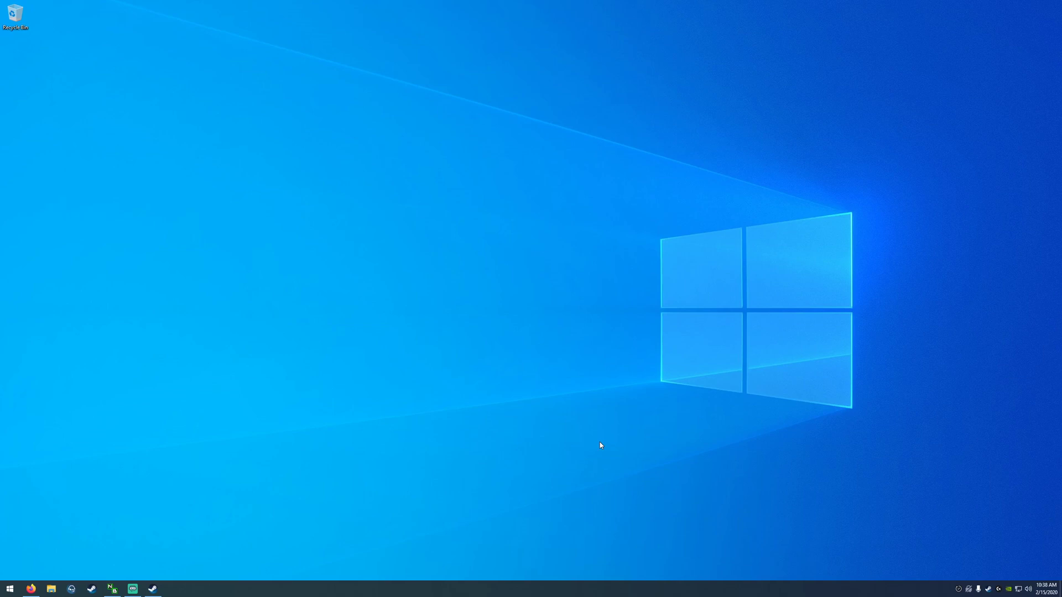
# - Launch Steam and select Return to Castle Wolfenstein in the Library
pyautogui.doubleClick(989, 590)
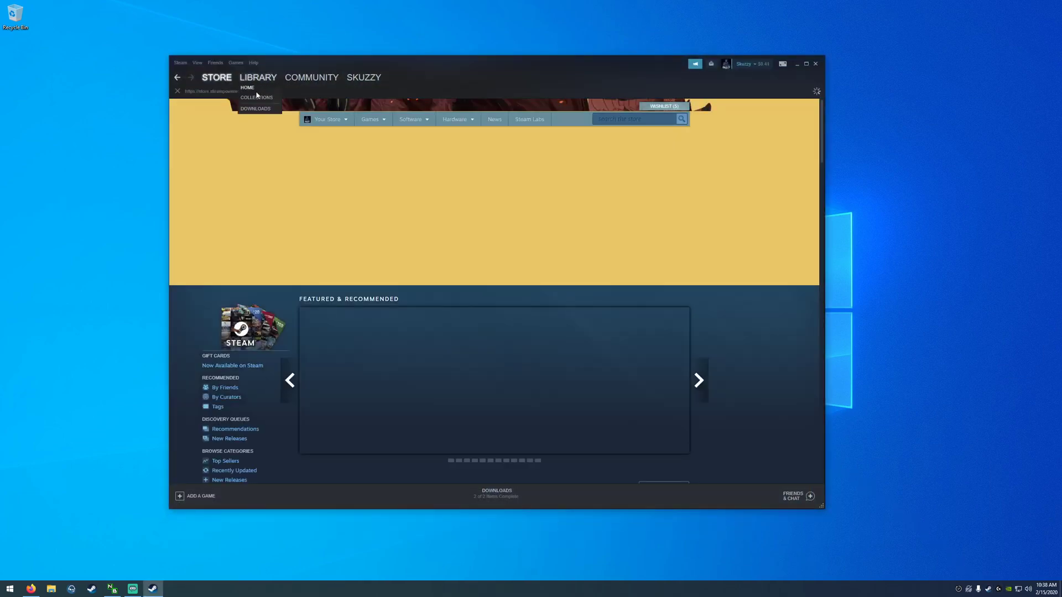
pyautogui.click(257, 78)
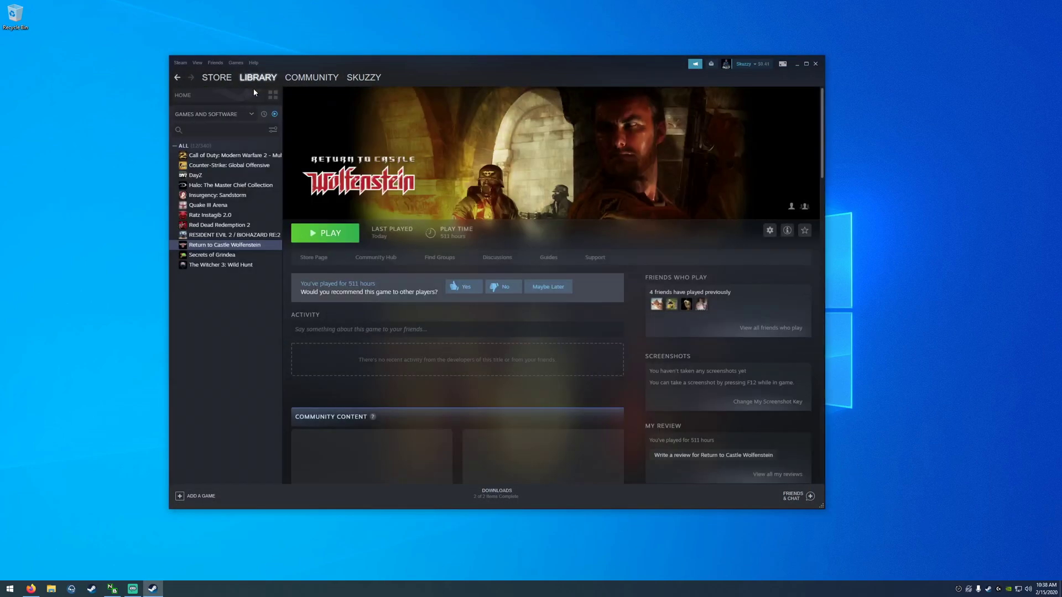
pyautogui.click(243, 244)
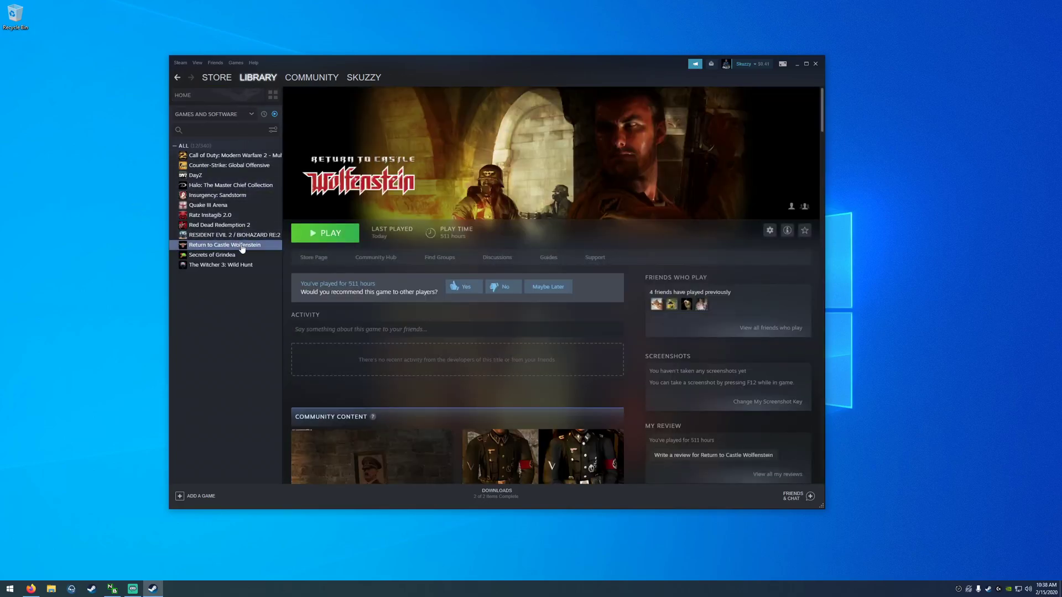
# - Uninstall Return to Castle Wolfenstein via Manage > Uninstall and confirm
pyautogui.rightClick(241, 247)
pyautogui.moveTo(273, 287)
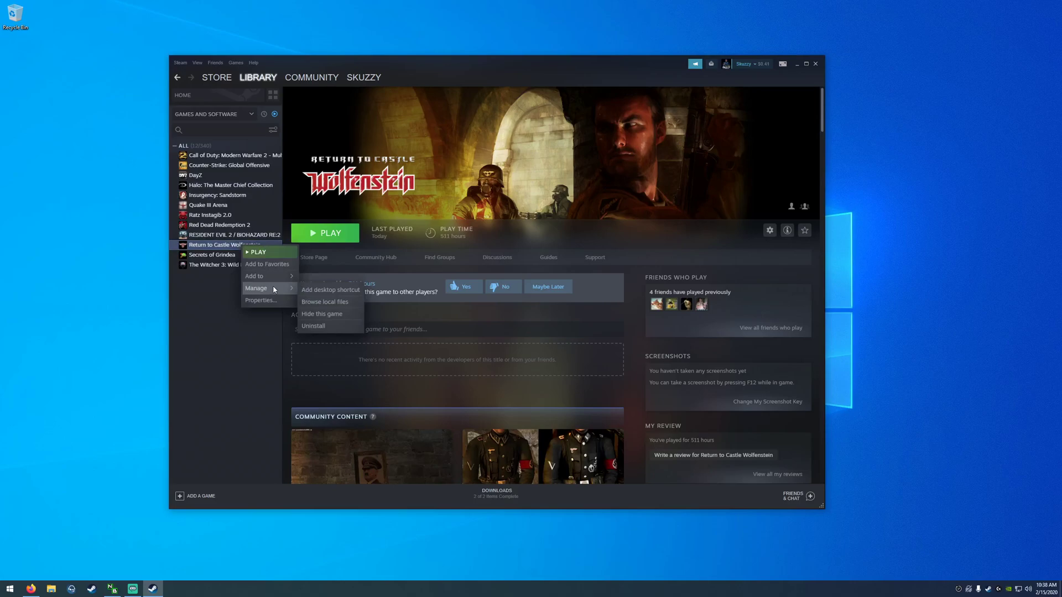
pyautogui.click(326, 326)
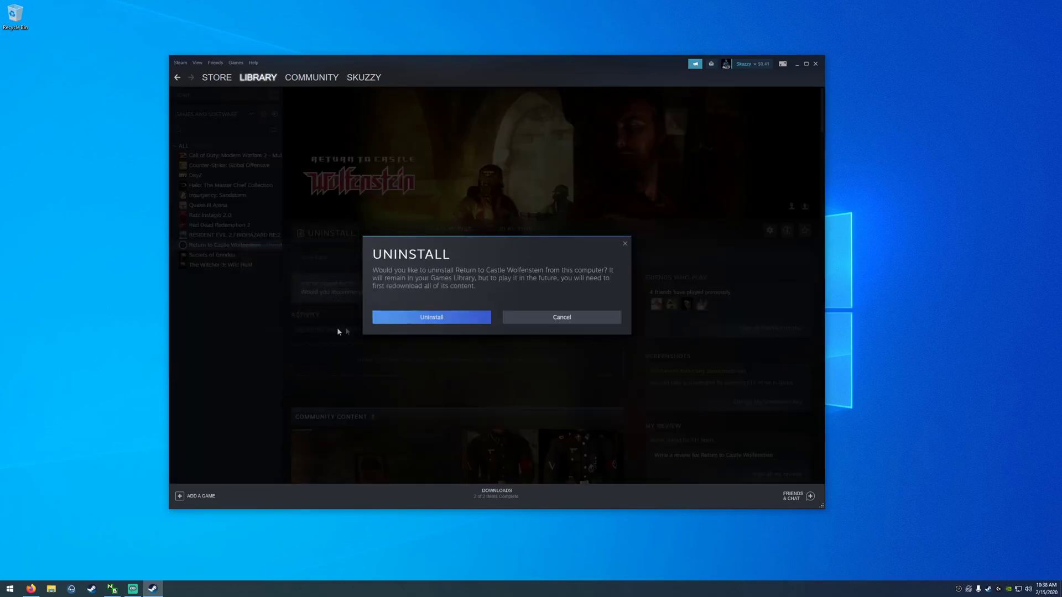
pyautogui.click(440, 317)
# - Browse to G:\SteamLibrary\steamapps\common in File Explorer
pyautogui.click(50, 589)
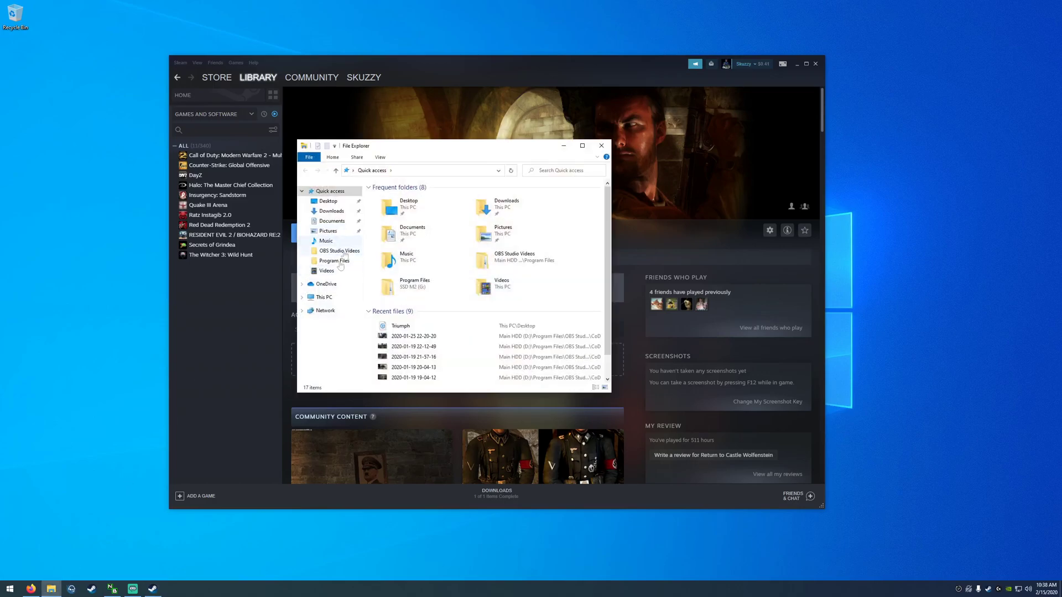
pyautogui.click(324, 297)
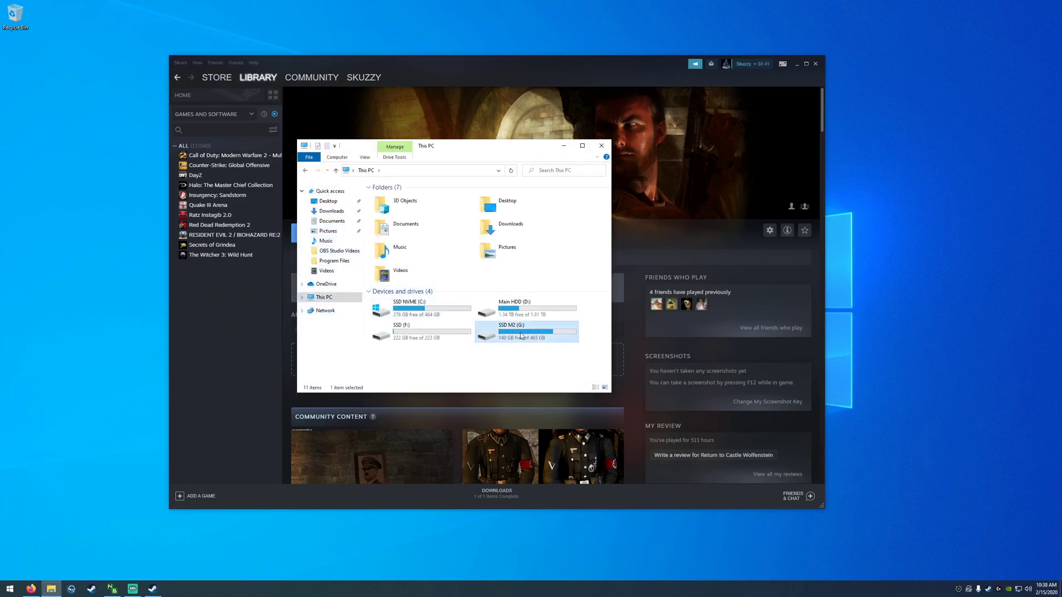
pyautogui.doubleClick(519, 338)
pyautogui.moveTo(404, 208)
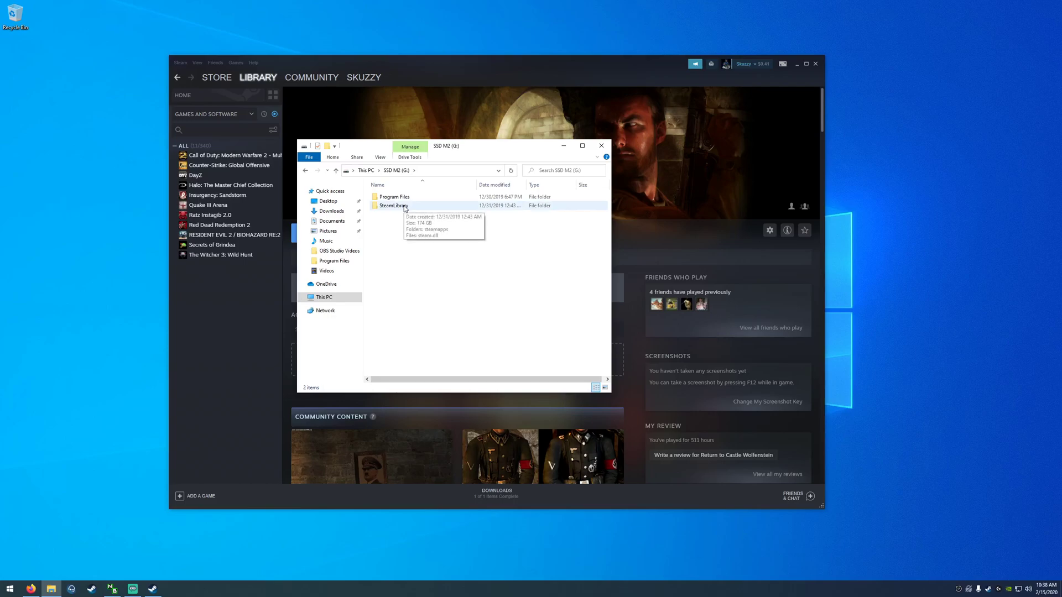
pyautogui.doubleClick(404, 206)
pyautogui.doubleClick(402, 198)
pyautogui.doubleClick(402, 199)
# - Permanently delete the leftover Return to Castle Wolfenstein folder and close Explorer
pyautogui.click(412, 240)
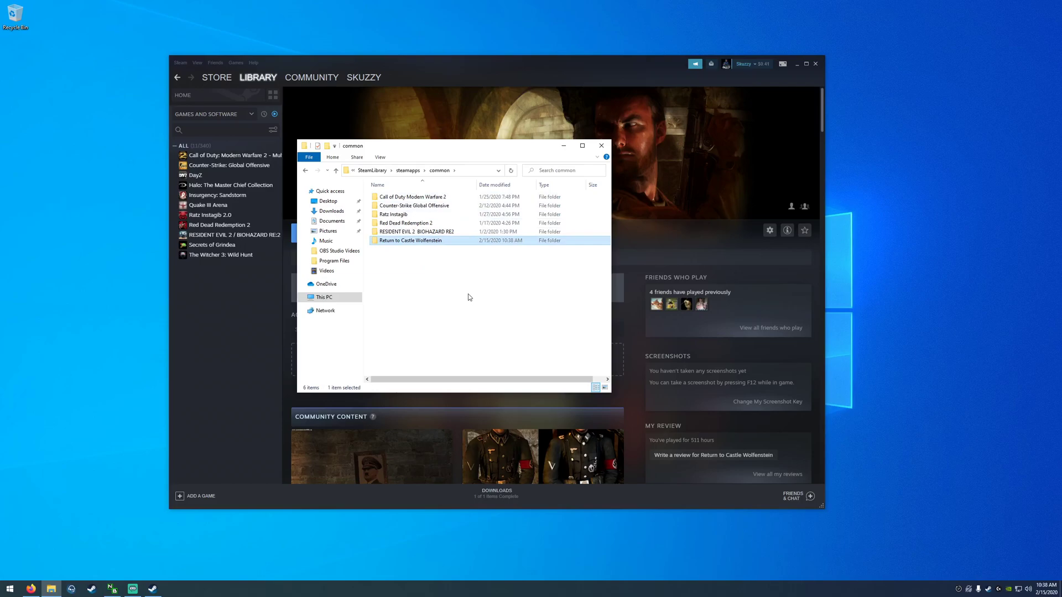
pyautogui.press('Delete')
pyautogui.rightClick(15, 14)
pyautogui.click(45, 31)
pyautogui.click(562, 326)
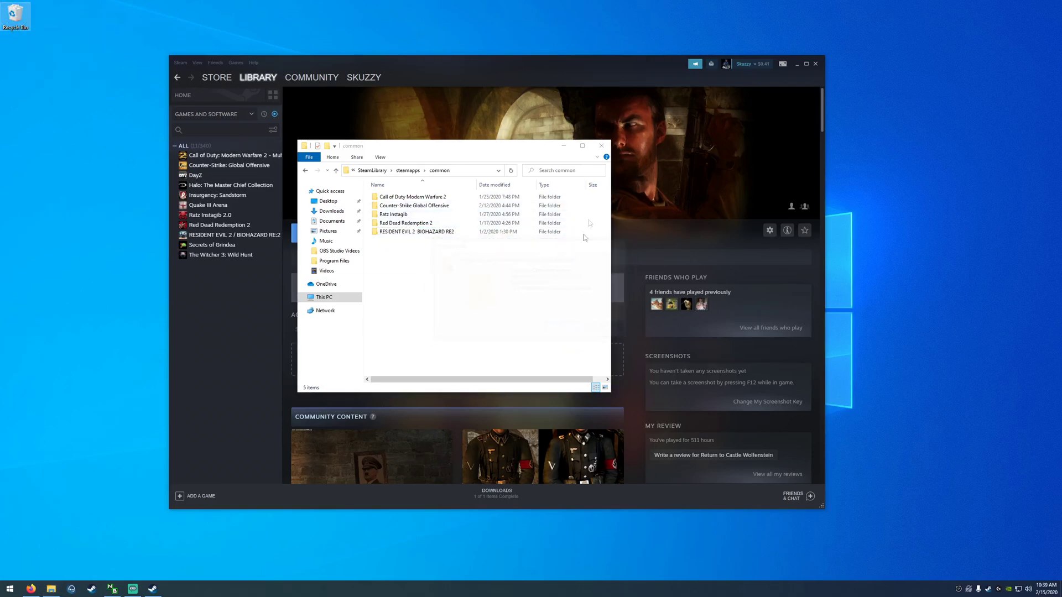
pyautogui.click(601, 146)
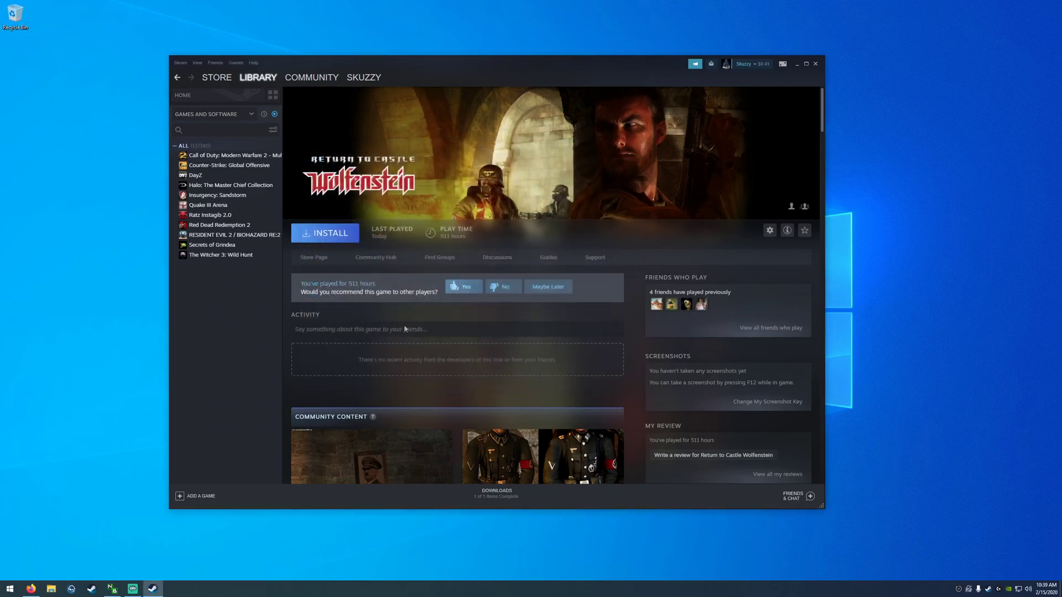
# - Reinstall Return to Castle Wolfenstein and launch its single-player version
pyautogui.click(333, 235)
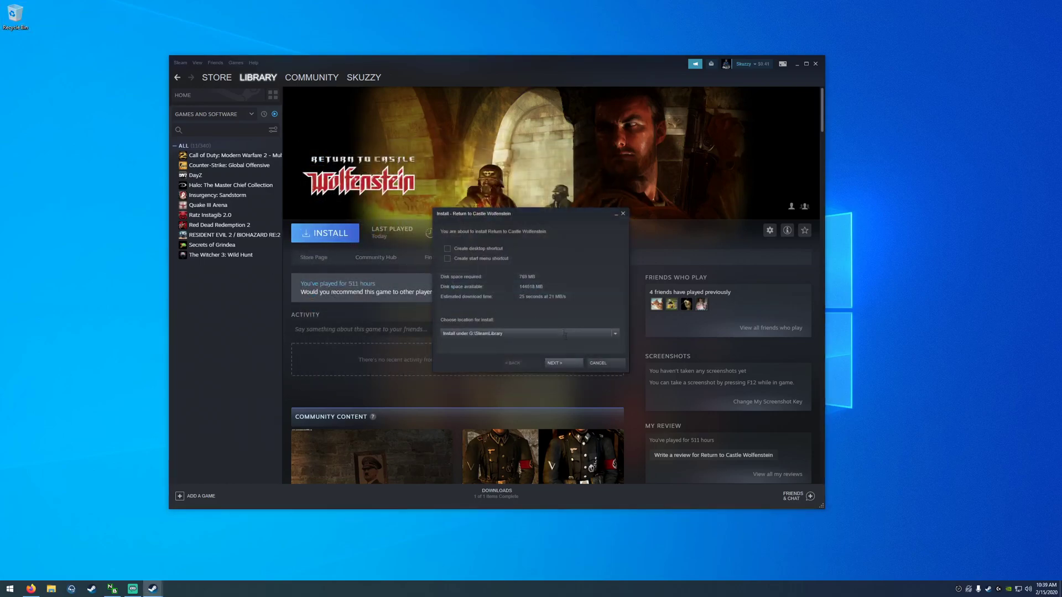
pyautogui.click(562, 363)
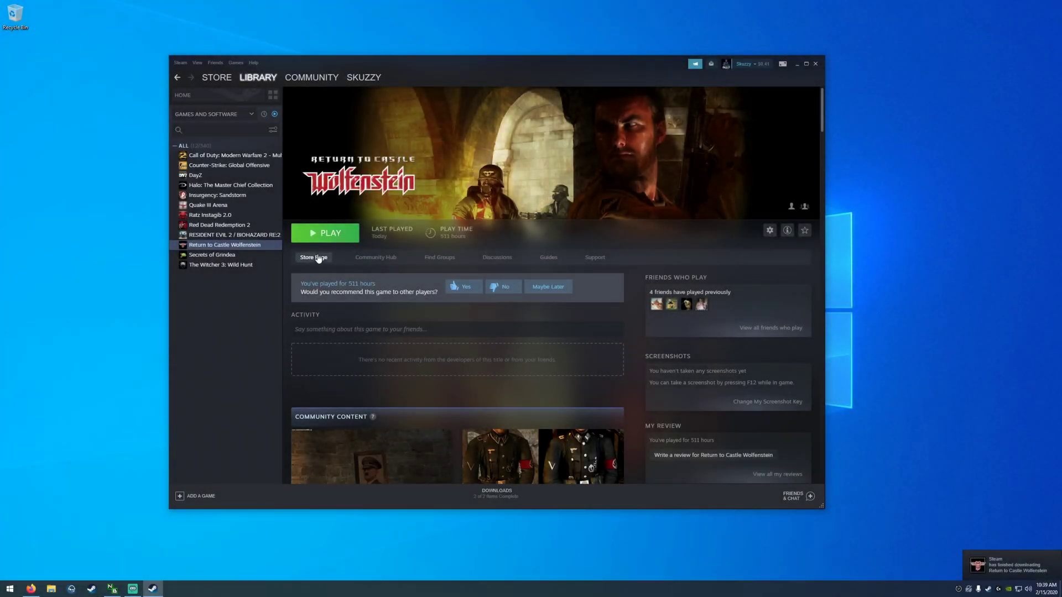
pyautogui.click(328, 240)
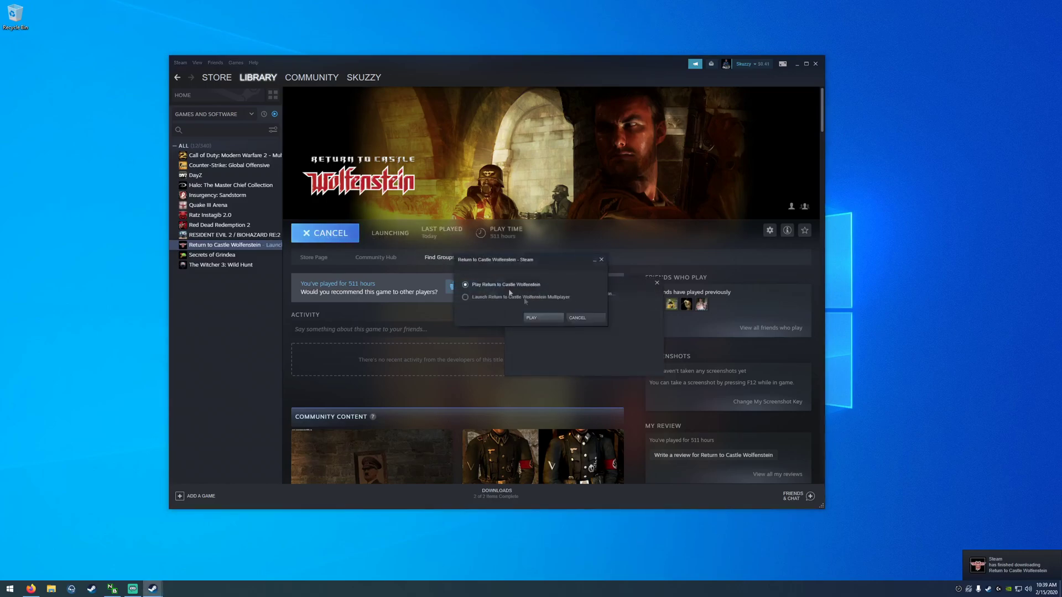
pyautogui.click(543, 319)
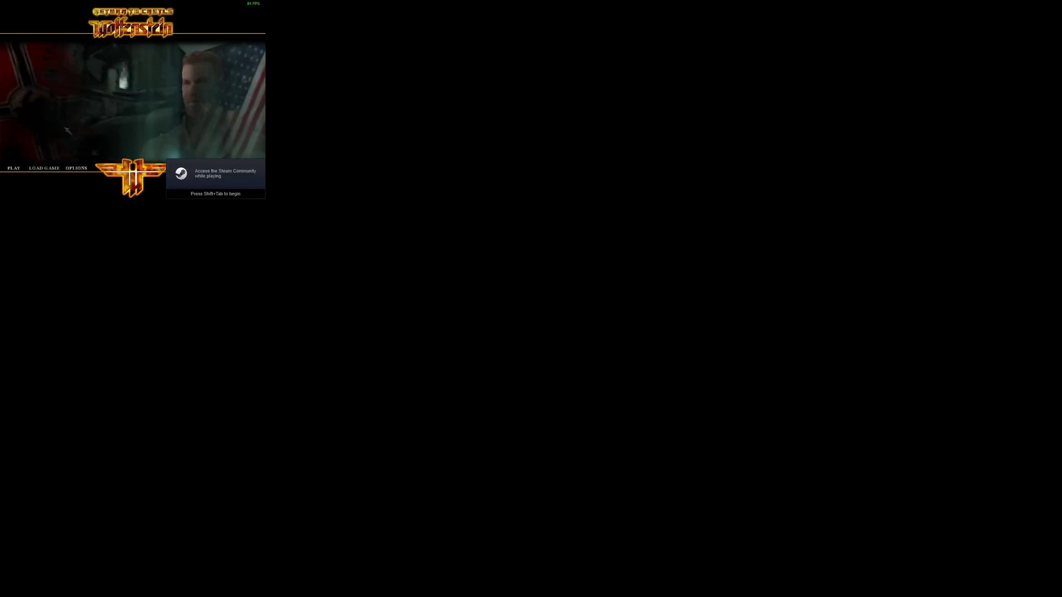
# - Set the graphics video mode to 1280*1024 with fullscreen off and apply it
pyautogui.click(75, 168)
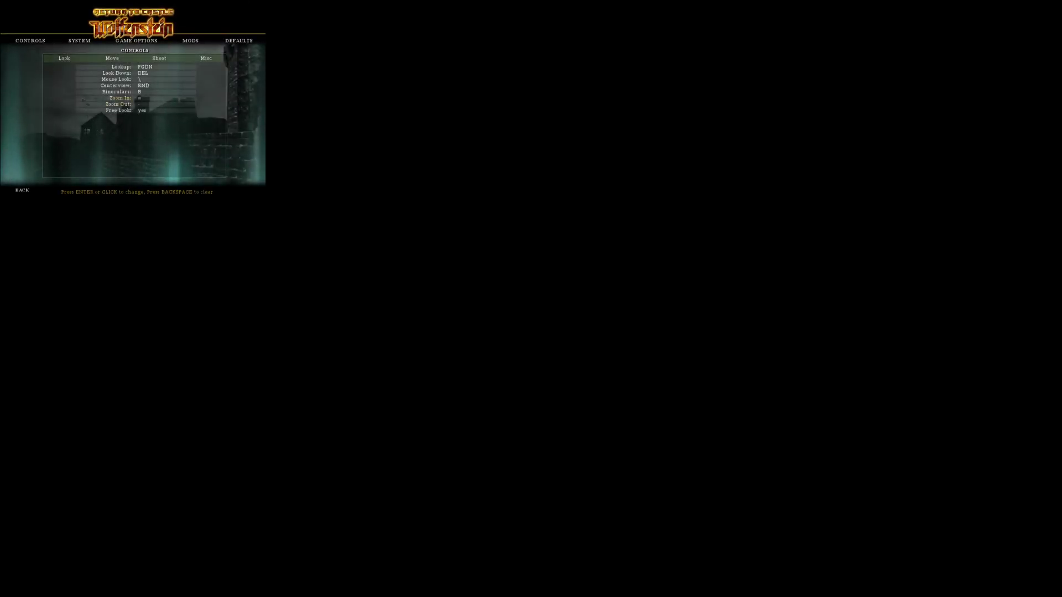
pyautogui.click(79, 40)
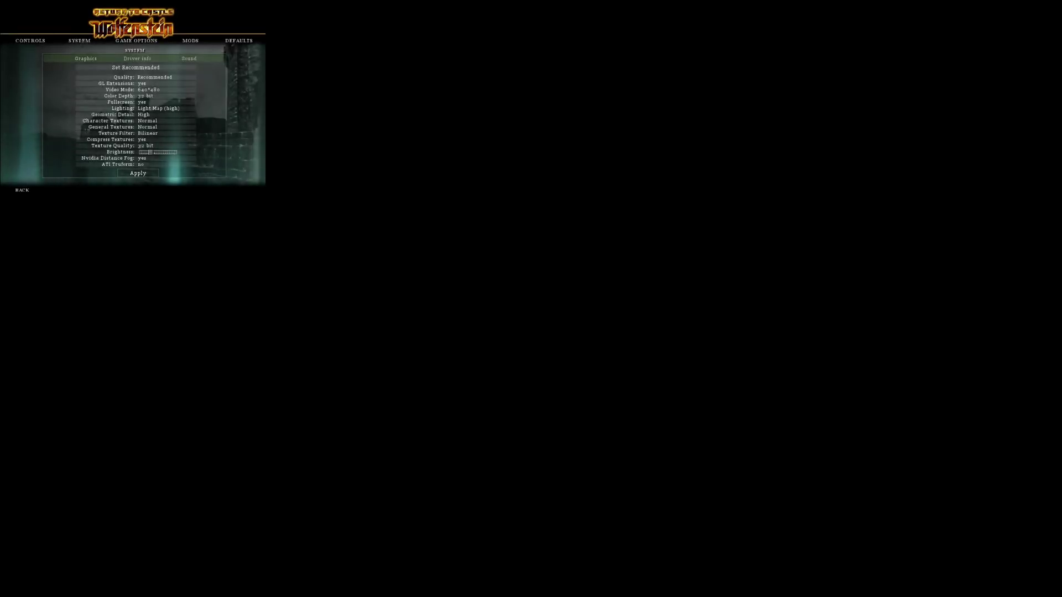
pyautogui.click(189, 58)
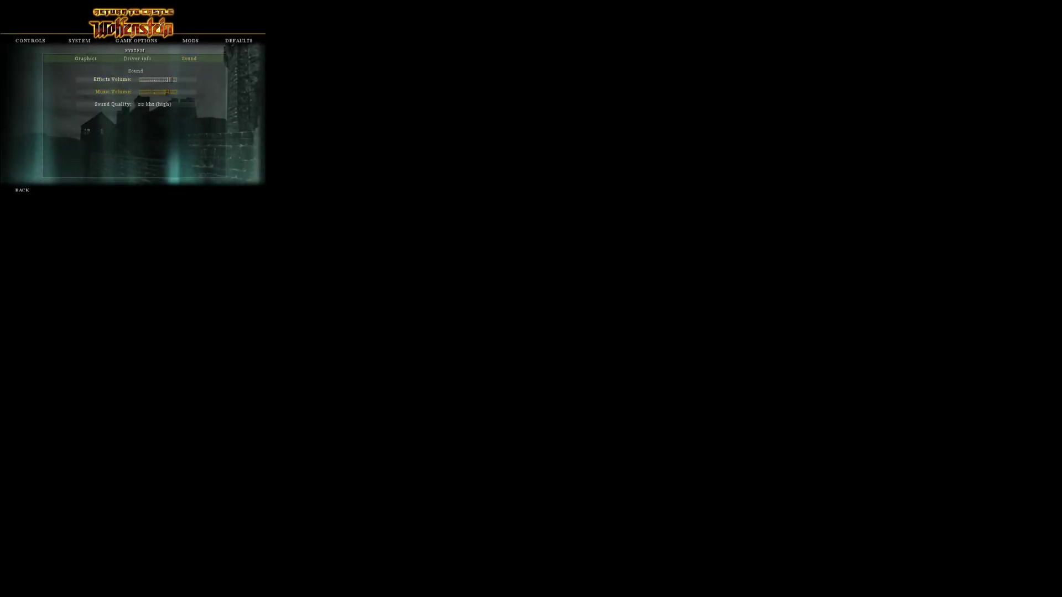
pyautogui.click(86, 58)
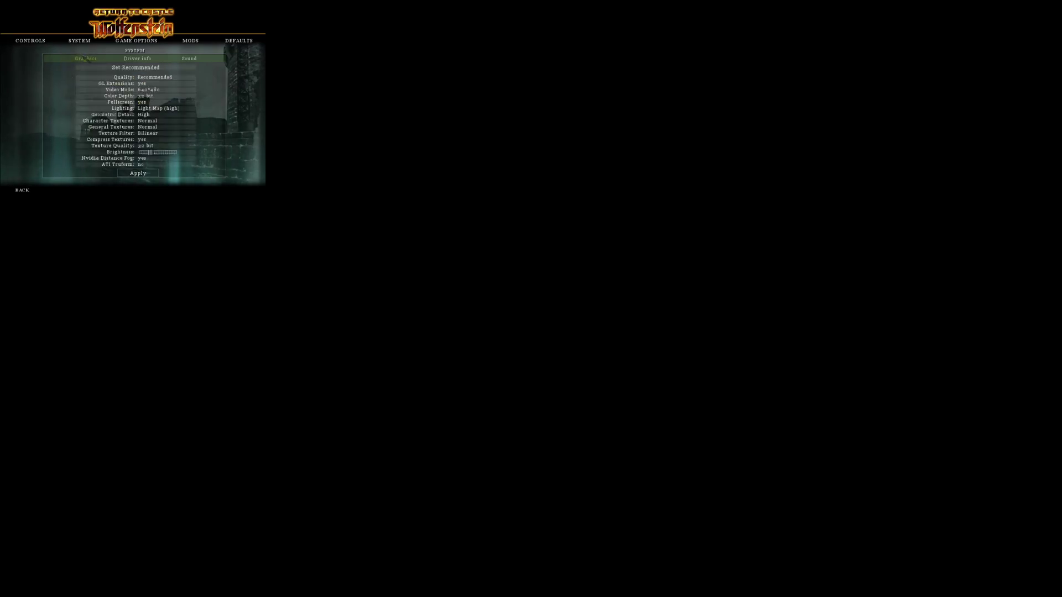
pyautogui.click(161, 90)
pyautogui.click(162, 90)
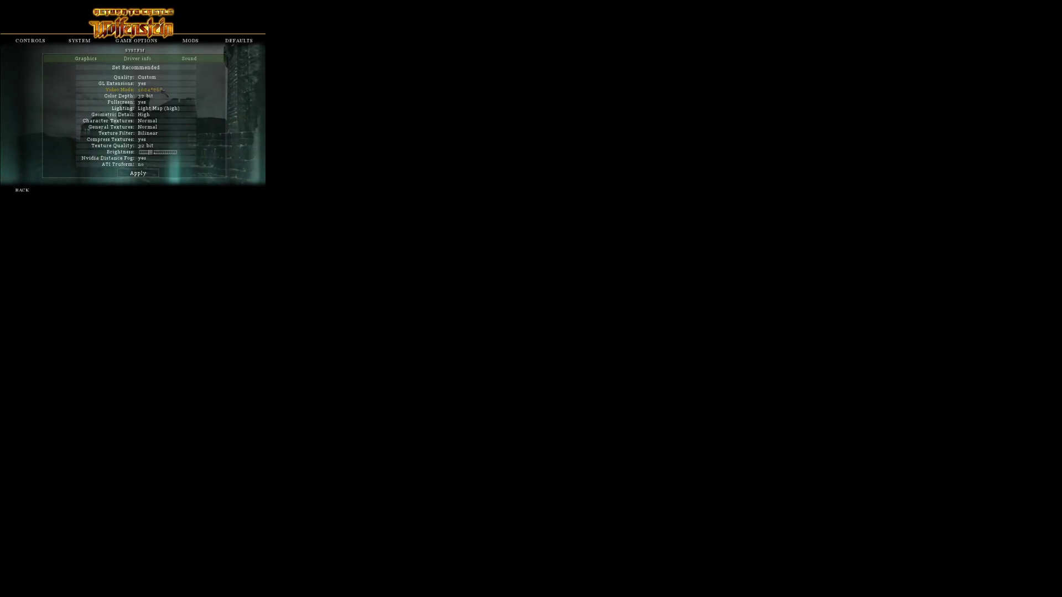
pyautogui.click(163, 91)
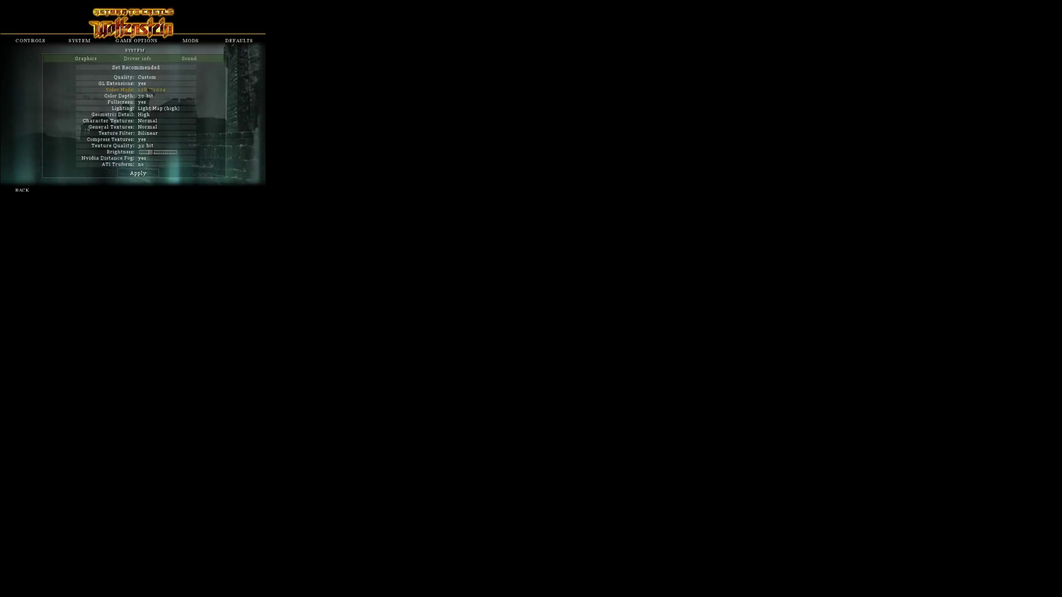
pyautogui.click(142, 102)
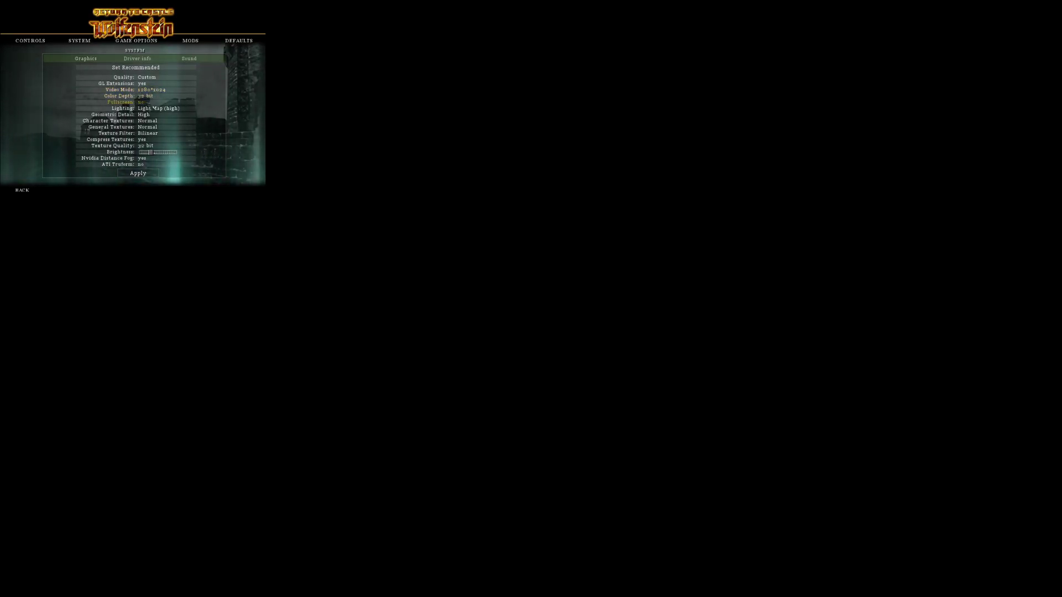
pyautogui.click(138, 173)
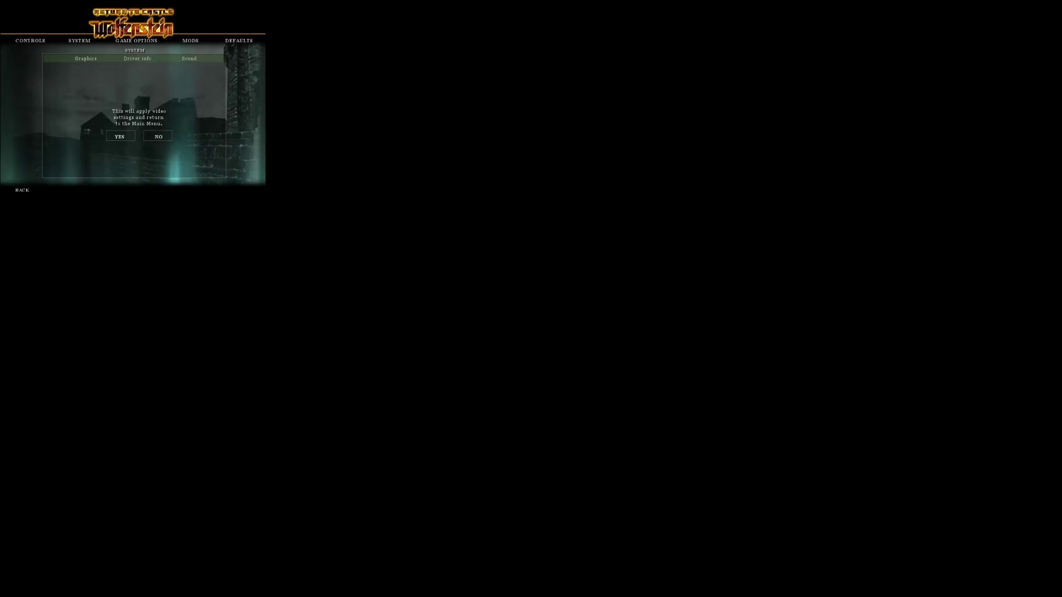
pyautogui.click(120, 135)
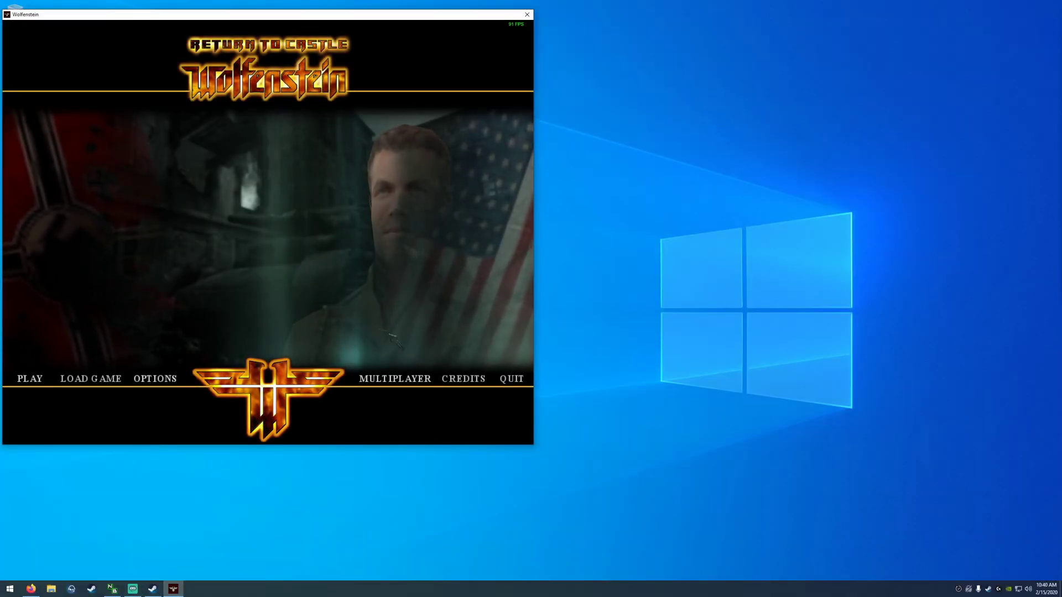
# - Quit the game and dismiss the exit credits
pyautogui.click(512, 379)
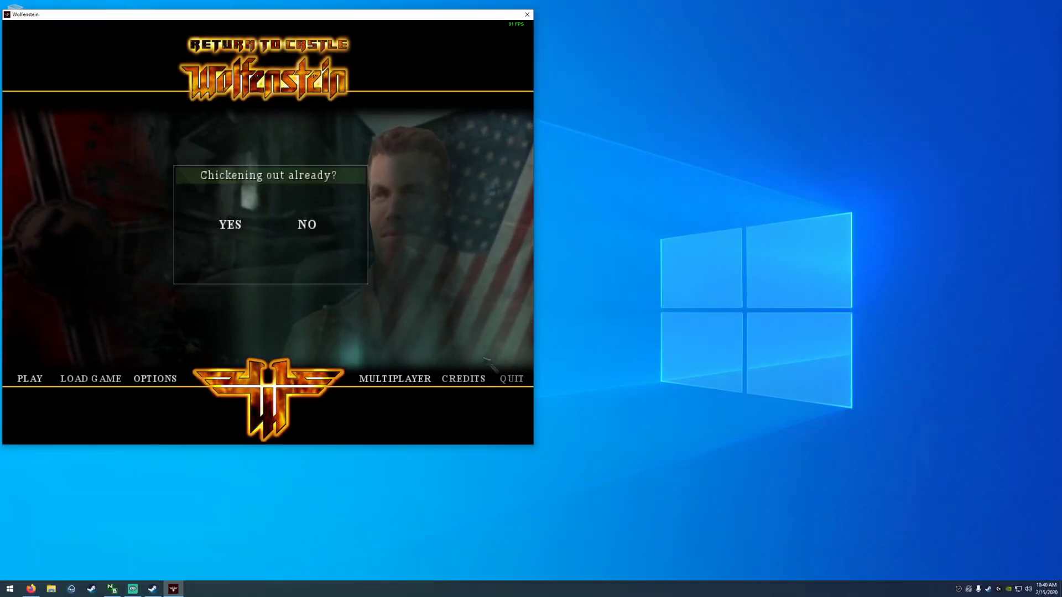
pyautogui.click(231, 225)
pyautogui.click(150, 83)
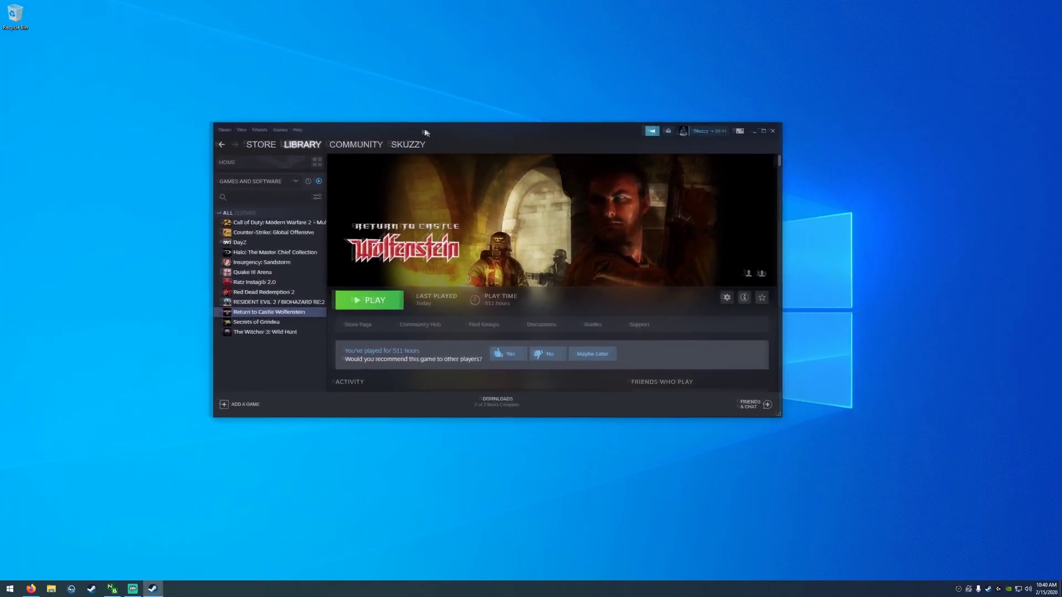
# - Start Return to Castle Wolfenstein Multiplayer from Steam, allowing the User Account Control prompt
pyautogui.click(358, 297)
pyautogui.click(535, 299)
pyautogui.click(551, 319)
pyautogui.click(518, 352)
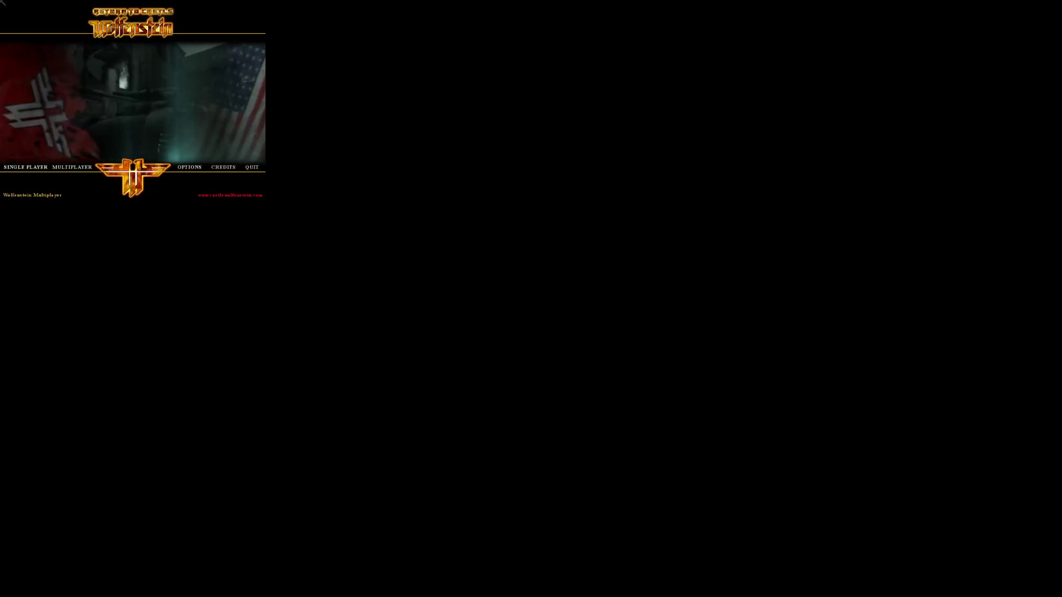
# - In multiplayer graphics options, set 1280*1024 resolution, fullscreen off, and apply
pyautogui.click(190, 167)
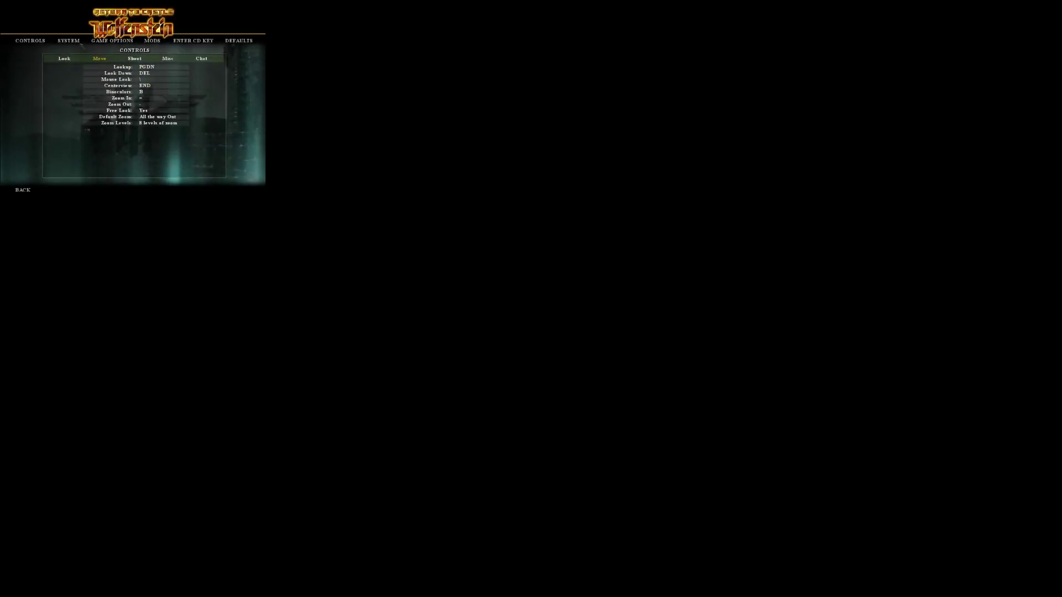
pyautogui.click(69, 40)
pyautogui.click(189, 58)
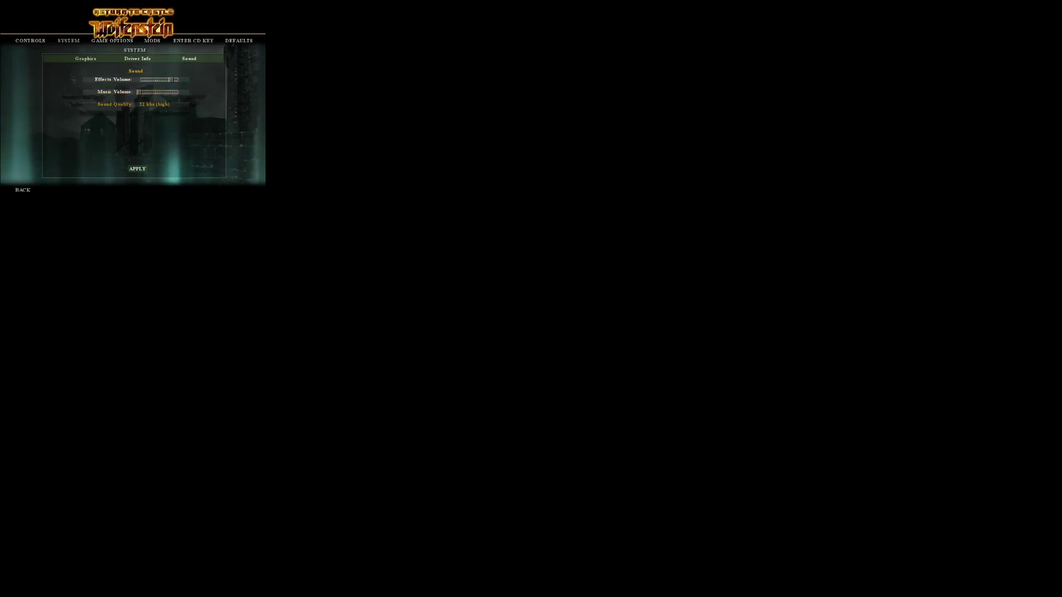
pyautogui.click(85, 58)
pyautogui.click(170, 85)
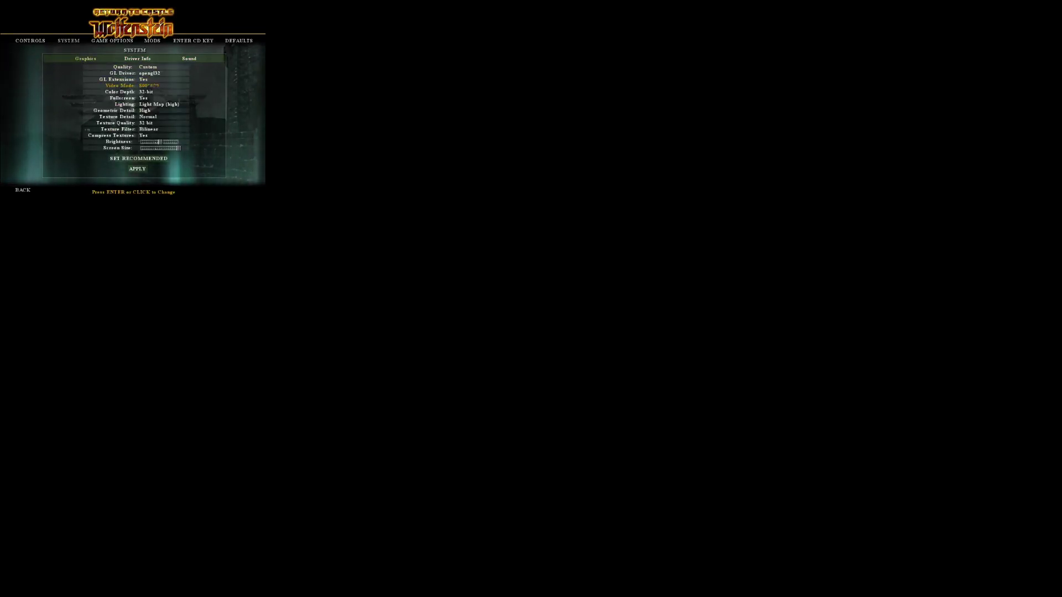
pyautogui.click(150, 86)
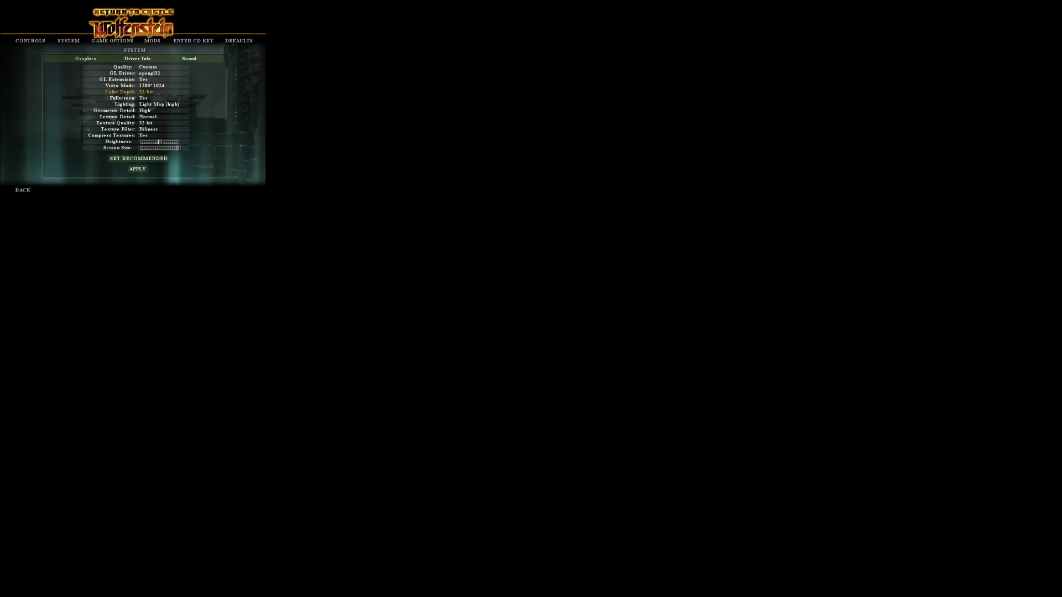
pyautogui.click(142, 97)
pyautogui.click(137, 169)
pyautogui.click(120, 138)
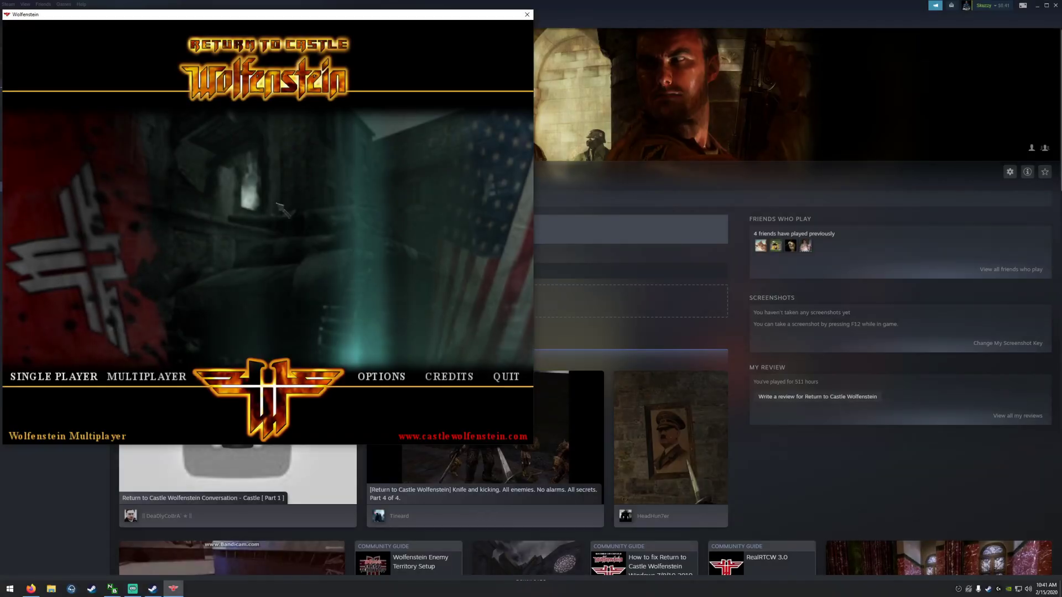
# - Quit the multiplayer game and dismiss the exit credits
pyautogui.click(504, 375)
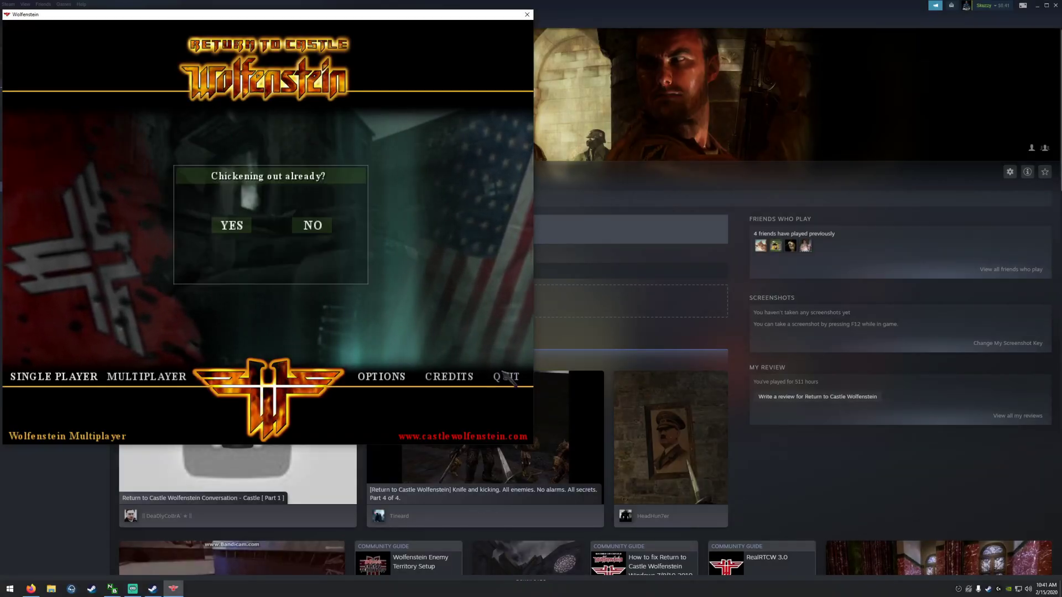
pyautogui.click(231, 225)
pyautogui.click(269, 230)
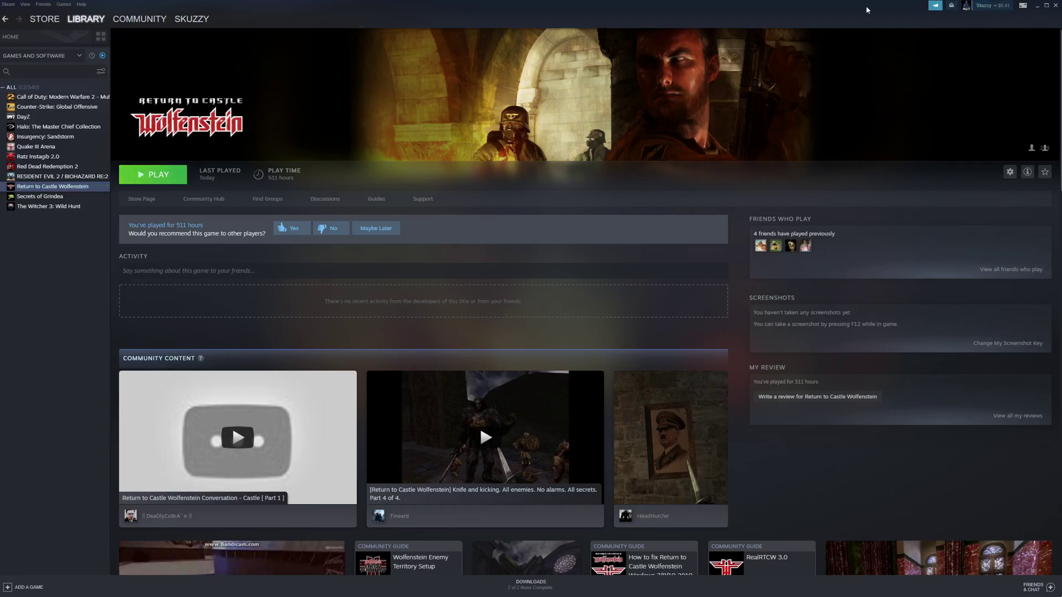
# - Restore the Steam window from full screen, shrink it and centre it
pyautogui.click(1045, 5)
pyautogui.moveTo(1002, 49); pyautogui.dragTo(623, 214)
pyautogui.moveTo(411, 237); pyautogui.dragTo(619, 88)
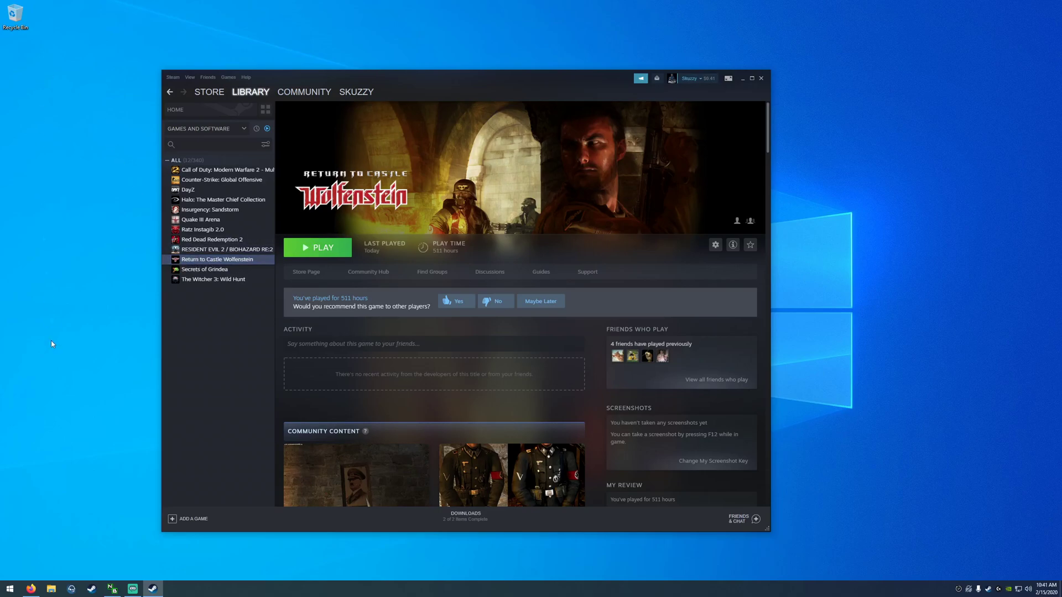
# - Show the Local Files page of Return to Castle Wolfenstein's Properties
pyautogui.rightClick(245, 265)
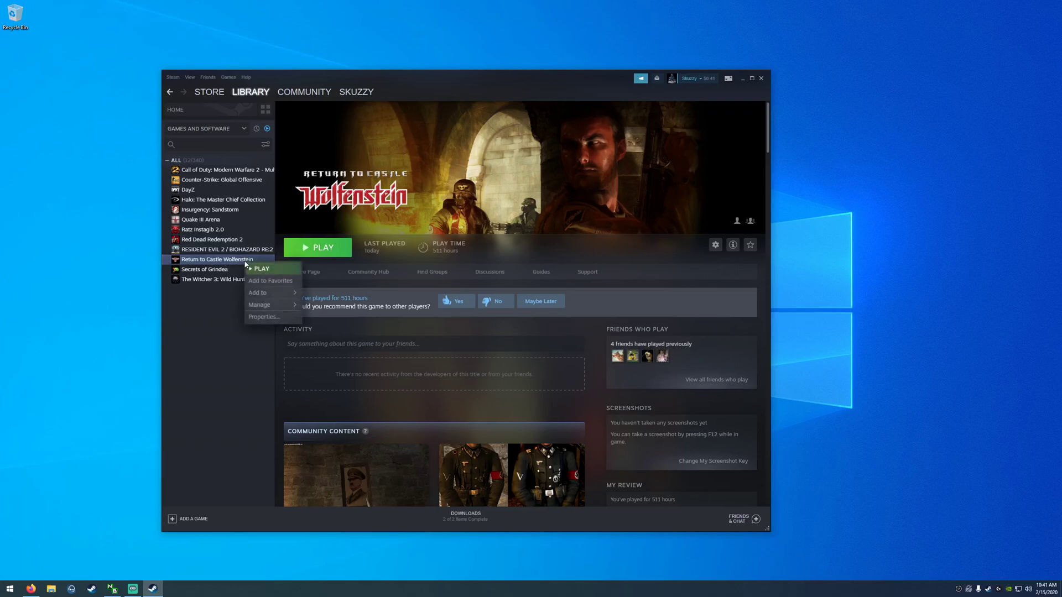
pyautogui.click(264, 317)
pyautogui.click(505, 177)
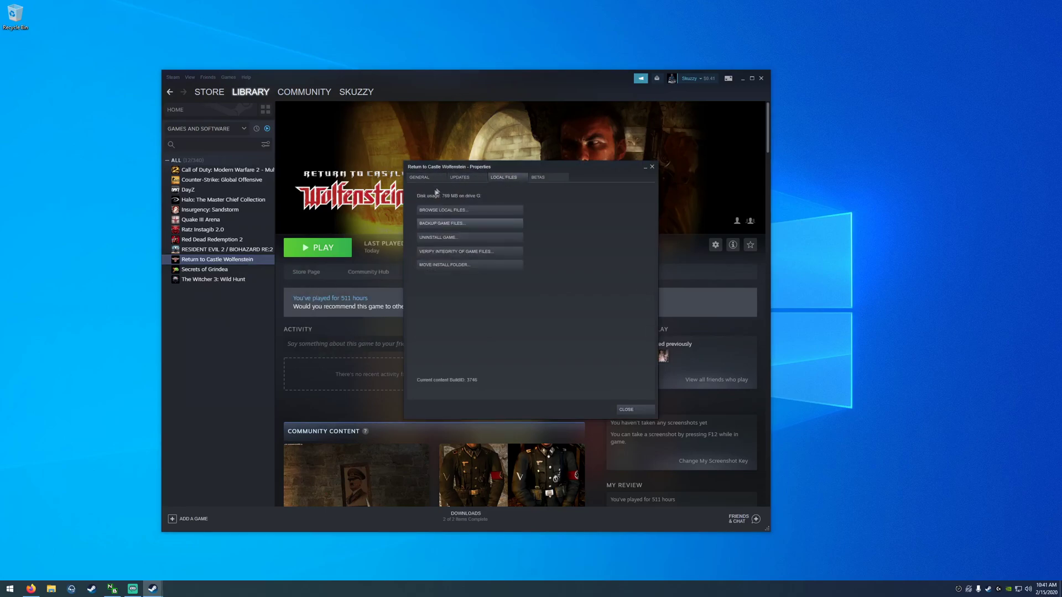
# - Browse the game's local files and go up to the common folder
pyautogui.click(429, 212)
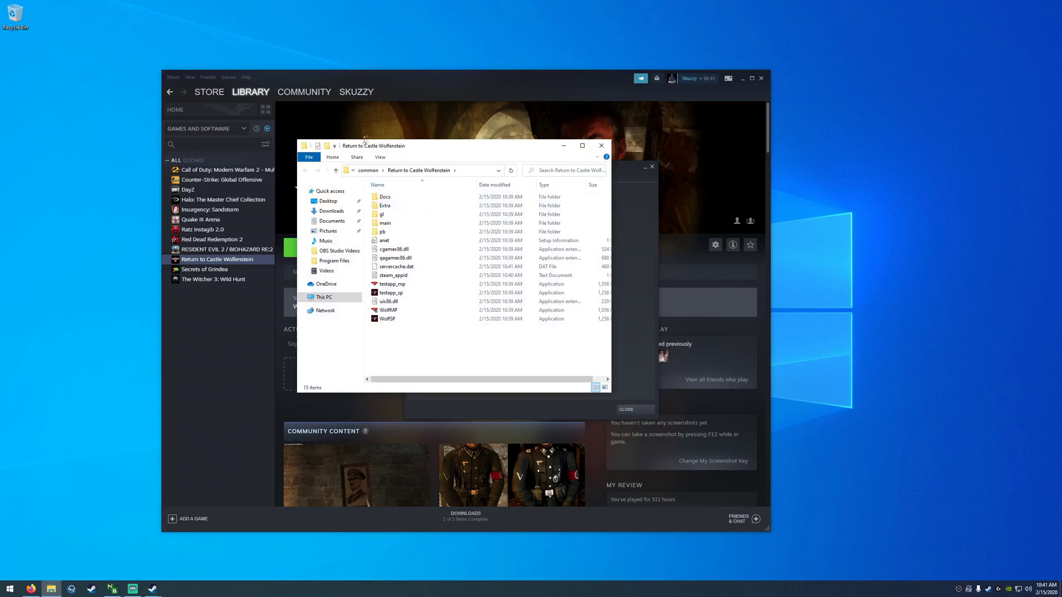
pyautogui.moveTo(403, 153); pyautogui.dragTo(671, 186)
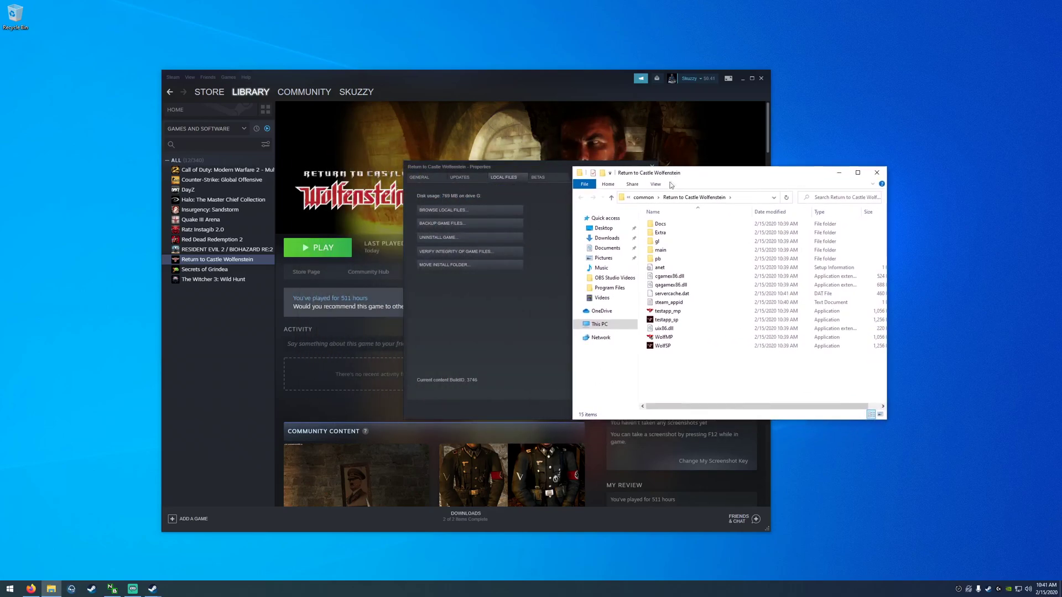
pyautogui.click(644, 200)
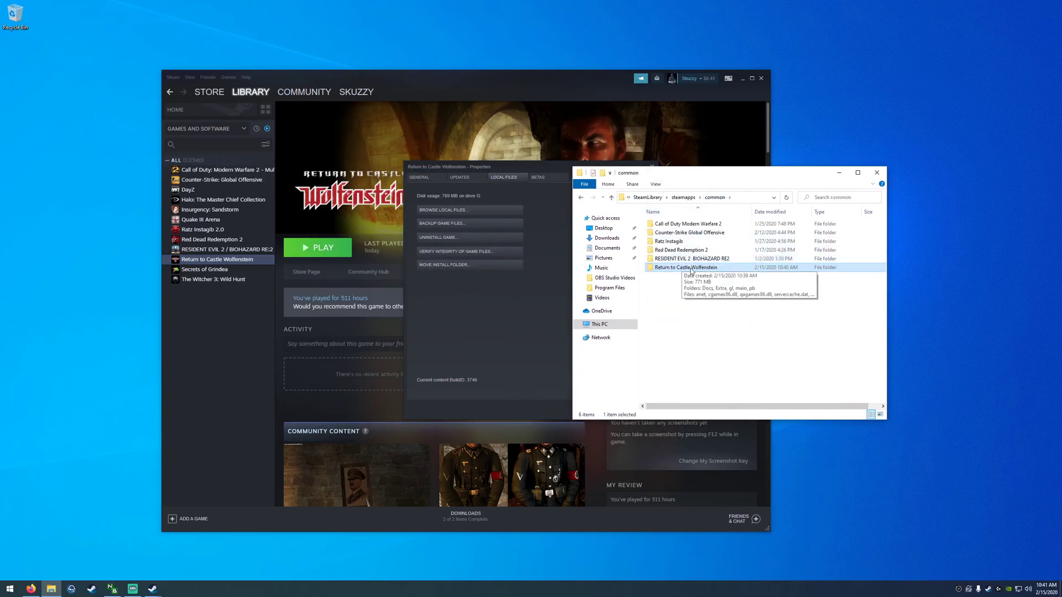
# - Send the Wolfenstein folder to the desktop as a shortcut, then close Explorer and Properties
pyautogui.rightClick(691, 271)
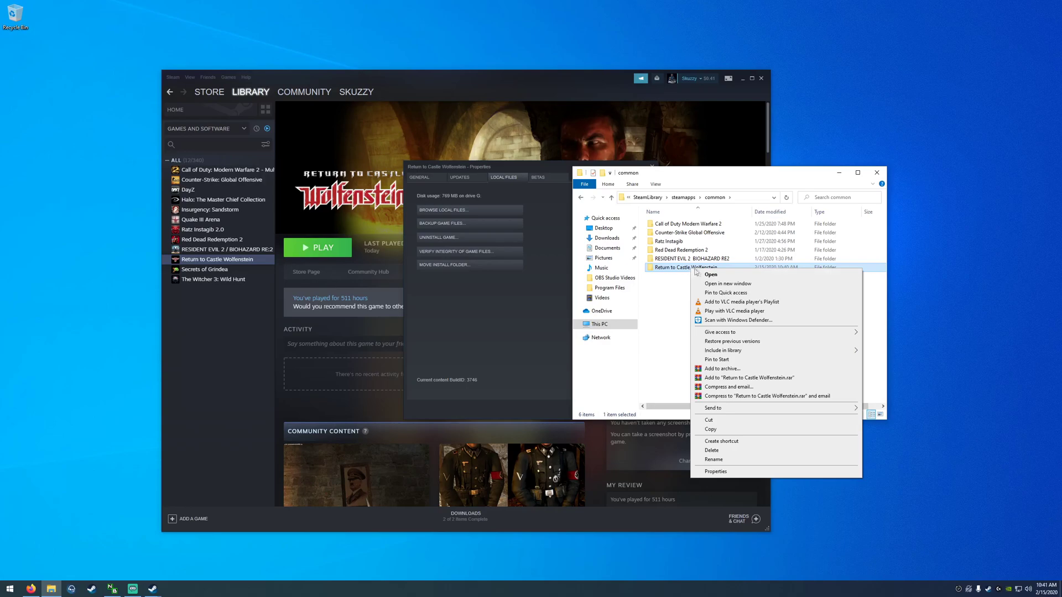
pyautogui.moveTo(779, 409)
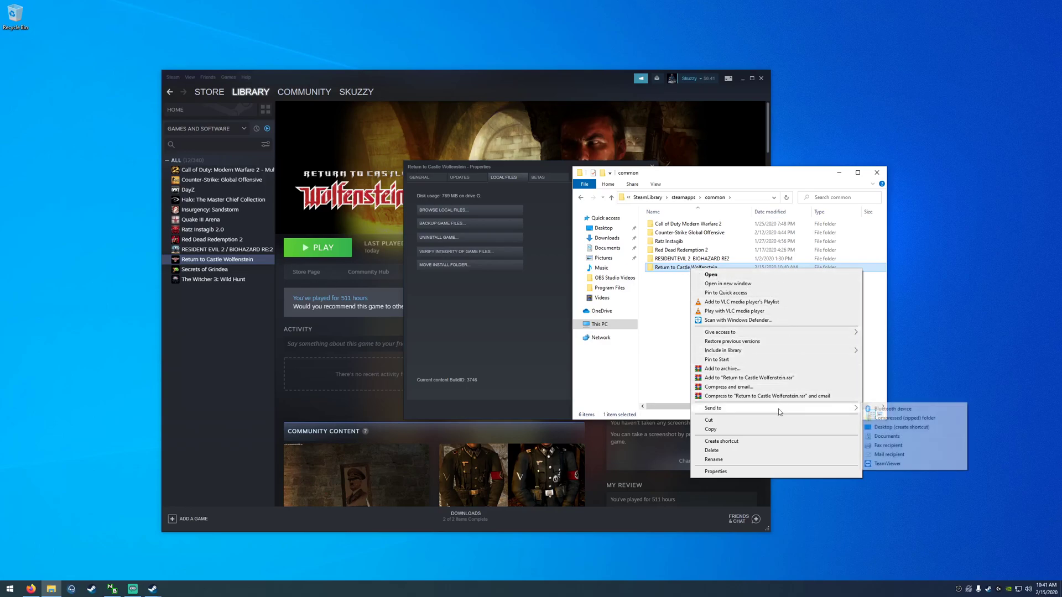
pyautogui.click(892, 427)
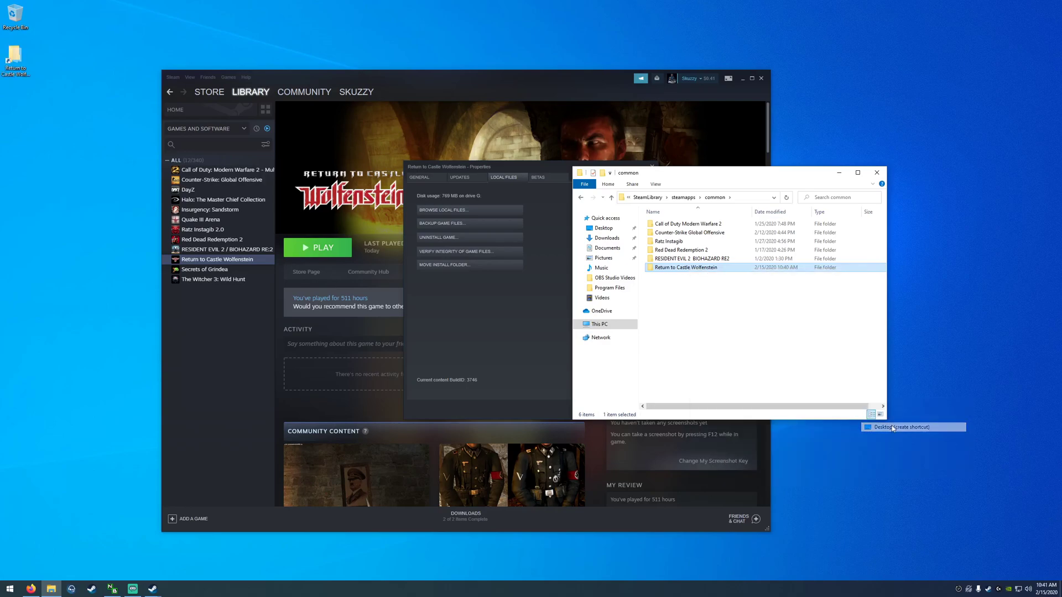
pyautogui.click(877, 173)
pyautogui.click(653, 168)
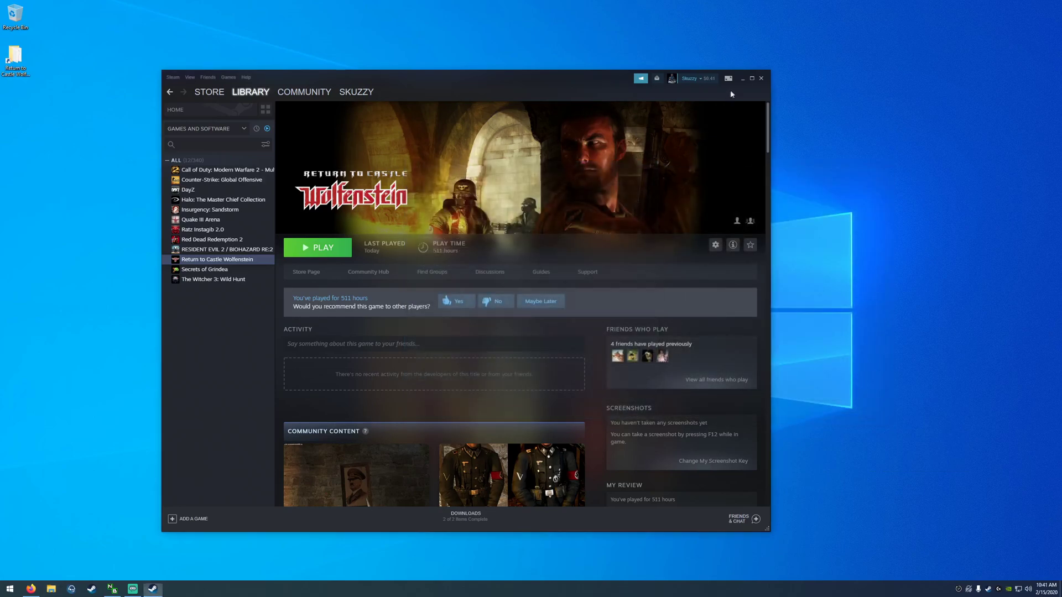
# - Minimize Steam, test the desktop shortcut by opening the game folder, close it, and return to Firefox
pyautogui.click(743, 80)
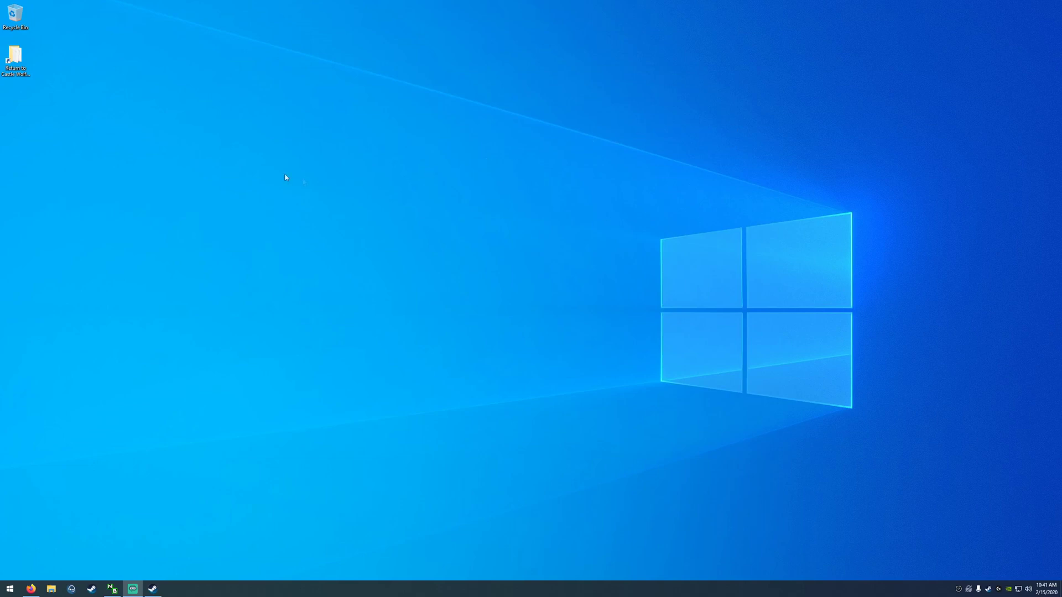
pyautogui.click(31, 72)
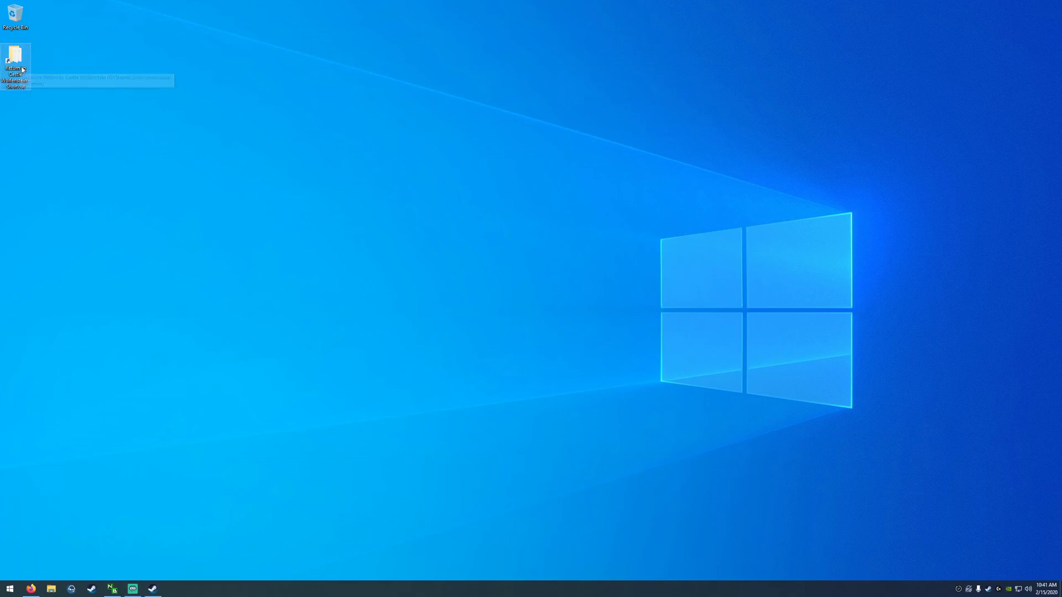
pyautogui.doubleClick(21, 63)
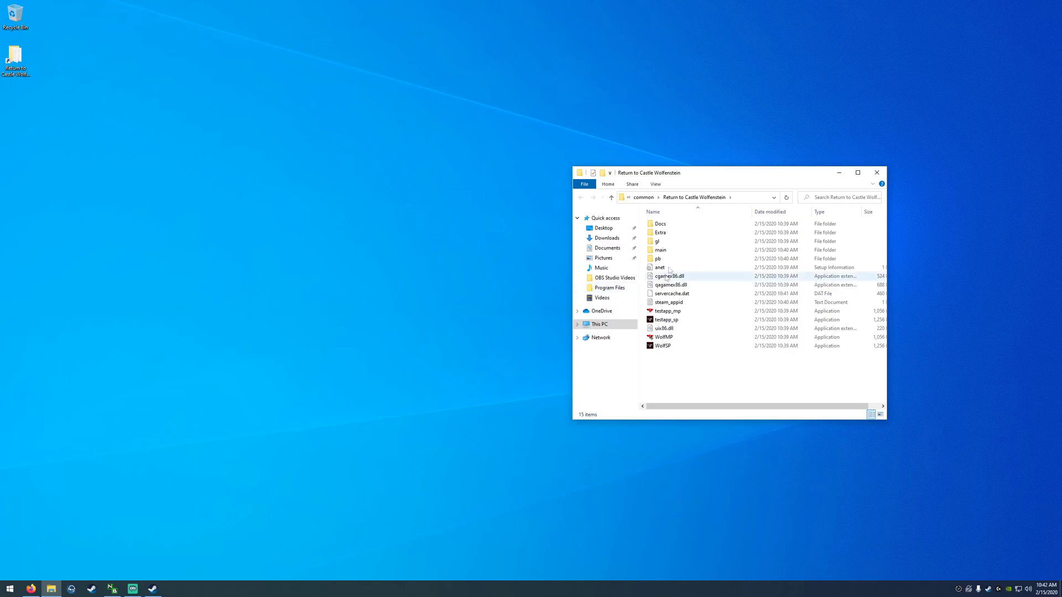
pyautogui.moveTo(693, 176); pyautogui.dragTo(503, 156)
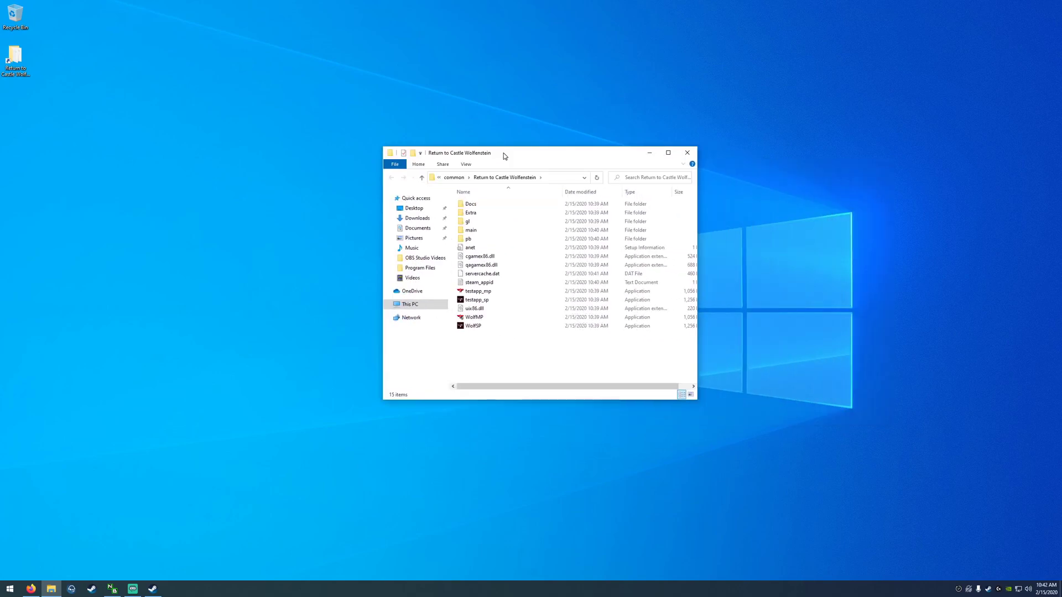
pyautogui.click(687, 154)
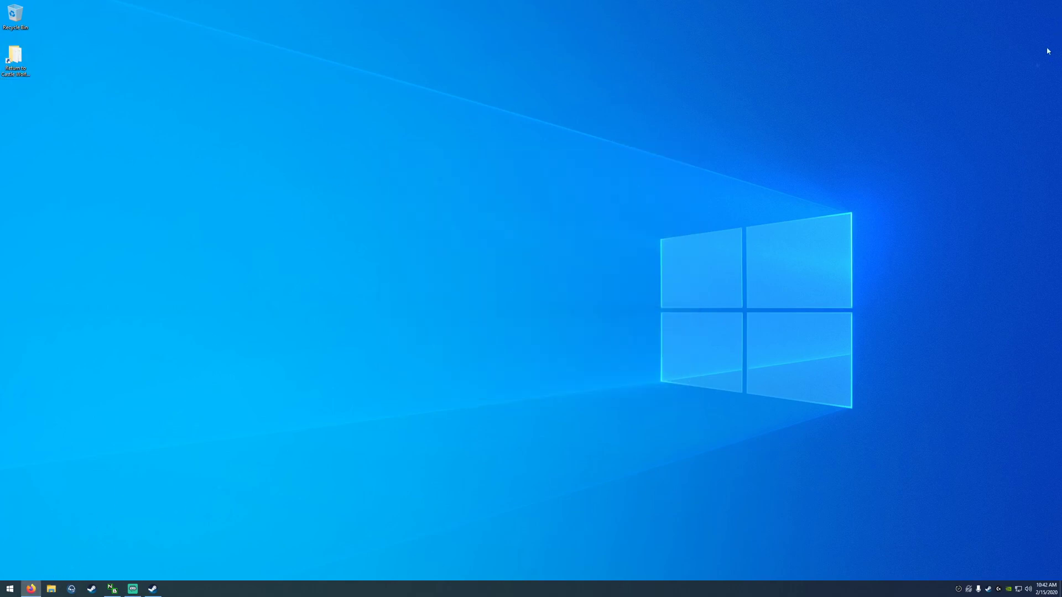
pyautogui.hotkey('alt', 'Tab')
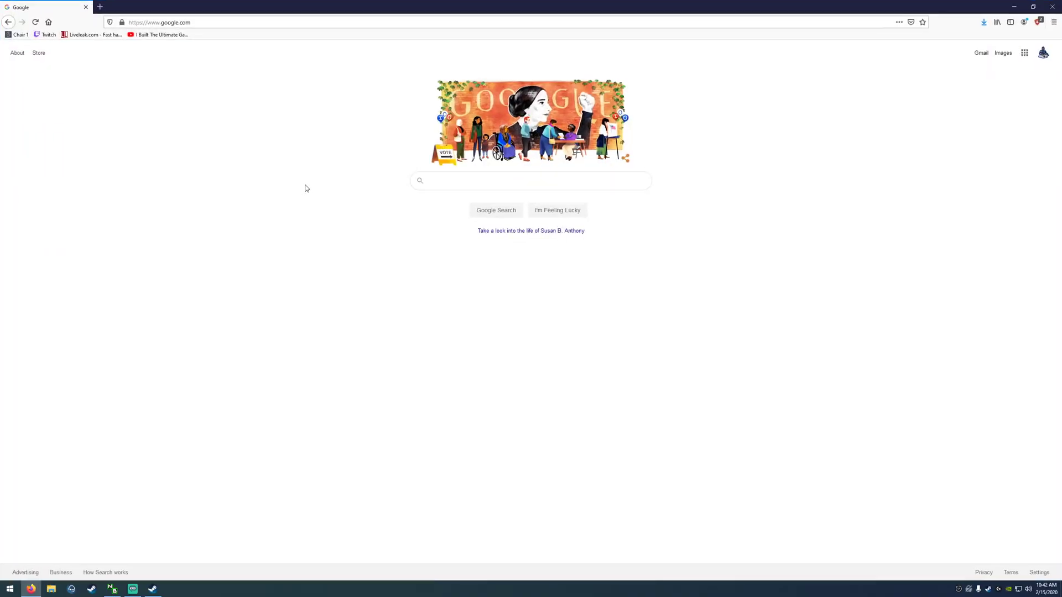
# - Google 'download winrar', open the rarlab.com WinRAR downloads page, then add a blank tab
pyautogui.click(435, 185)
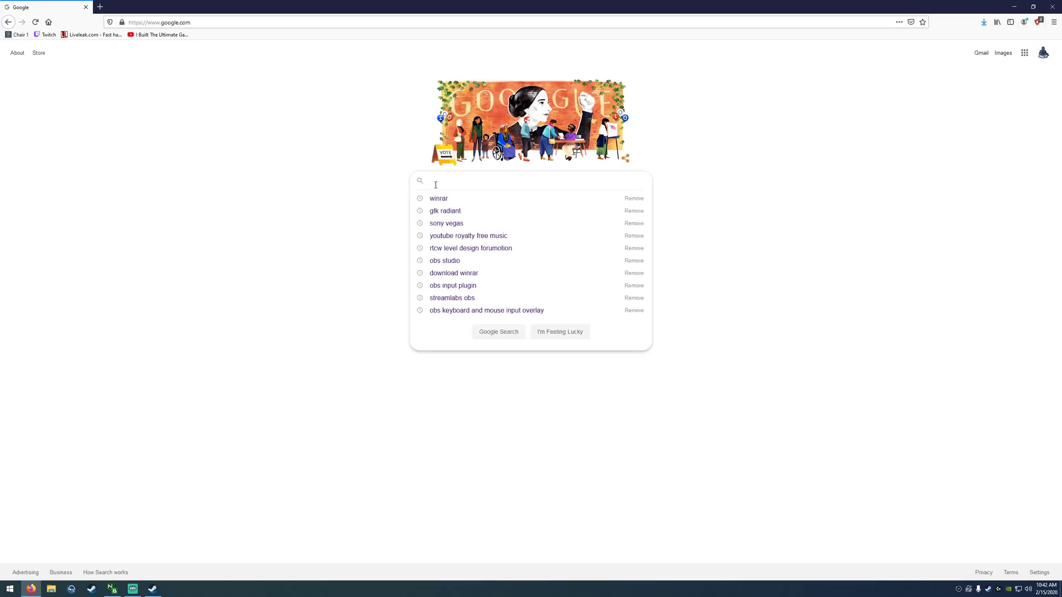
pyautogui.write('download wi')
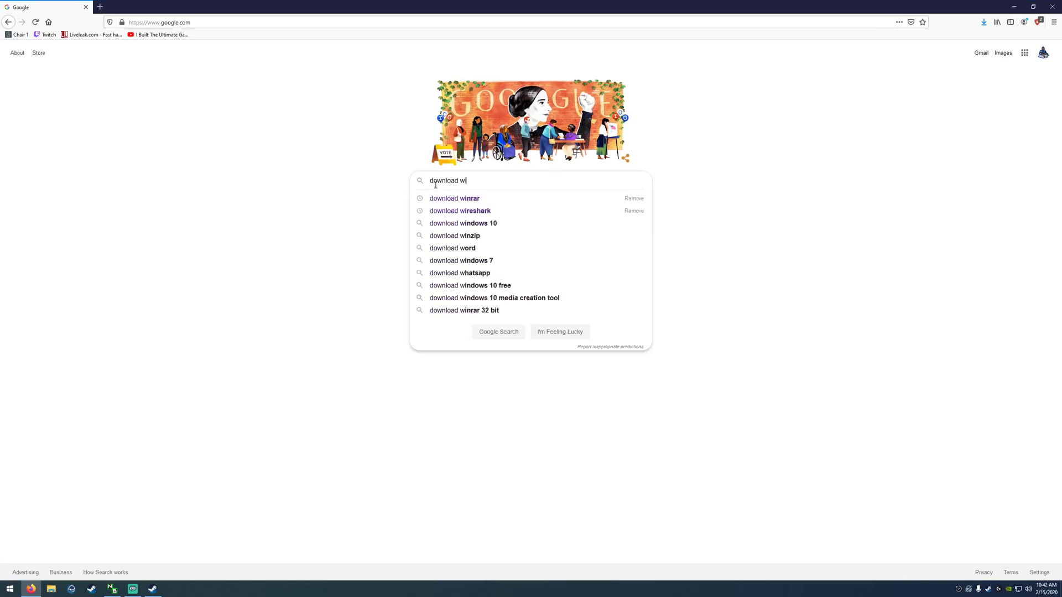
pyautogui.write('nrara')
pyautogui.press('Return')
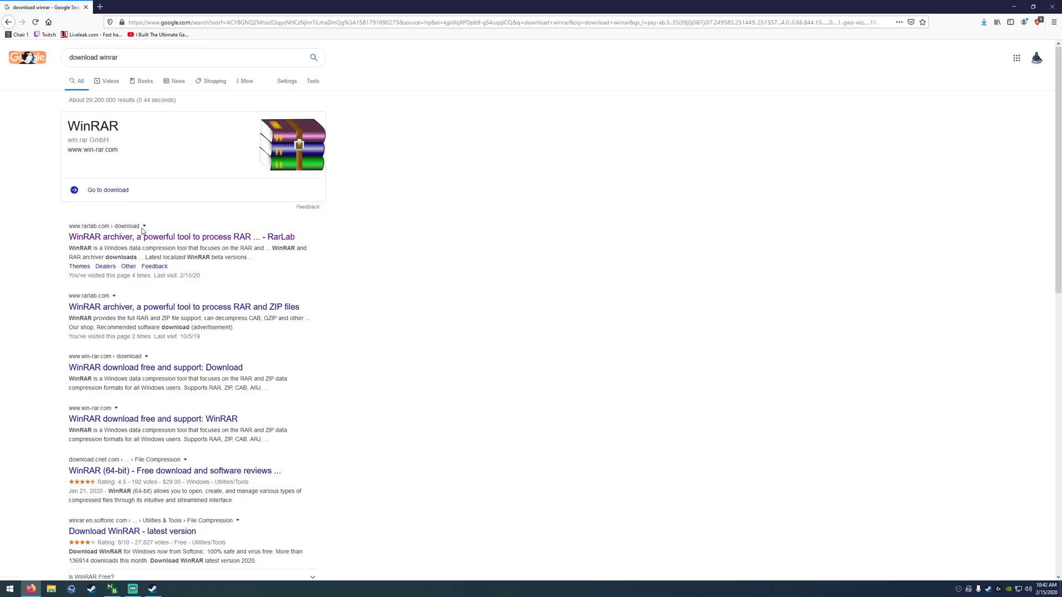
pyautogui.click(200, 236)
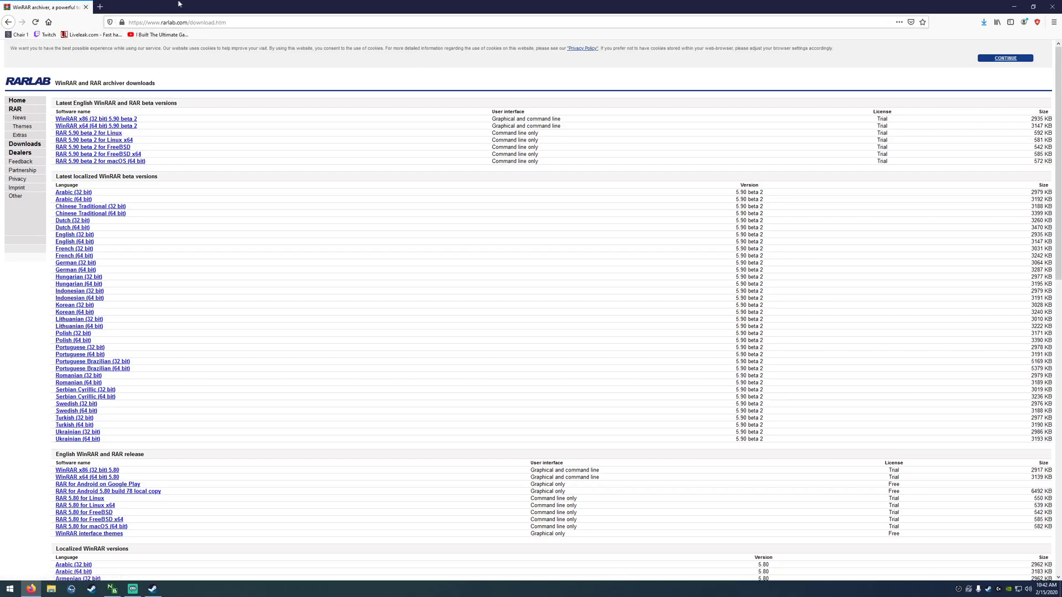
pyautogui.click(100, 6)
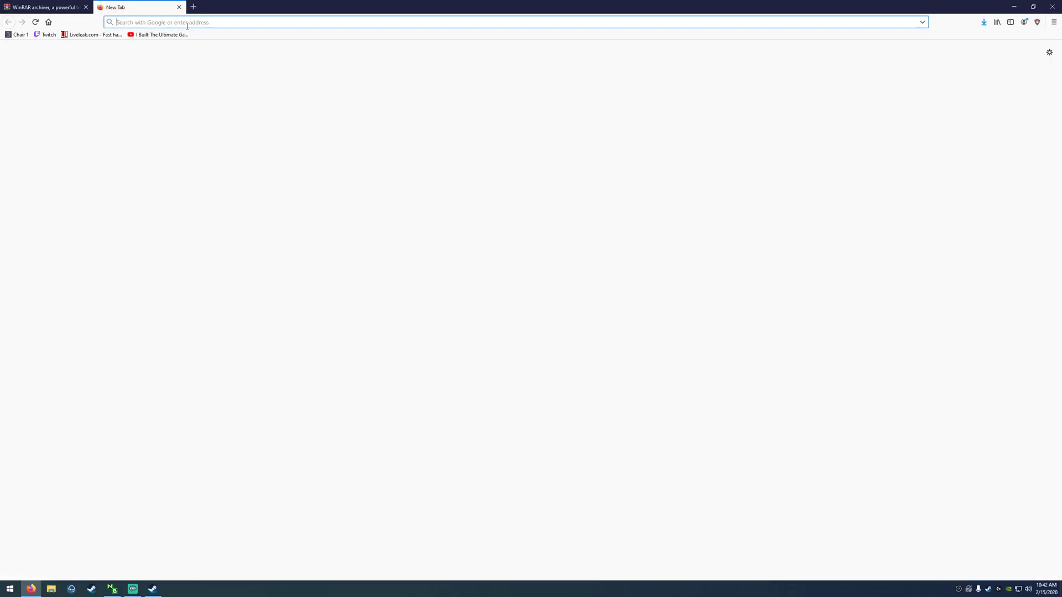
# - Search Google for 'notepad++' from the Google homepage
pyautogui.click(49, 21)
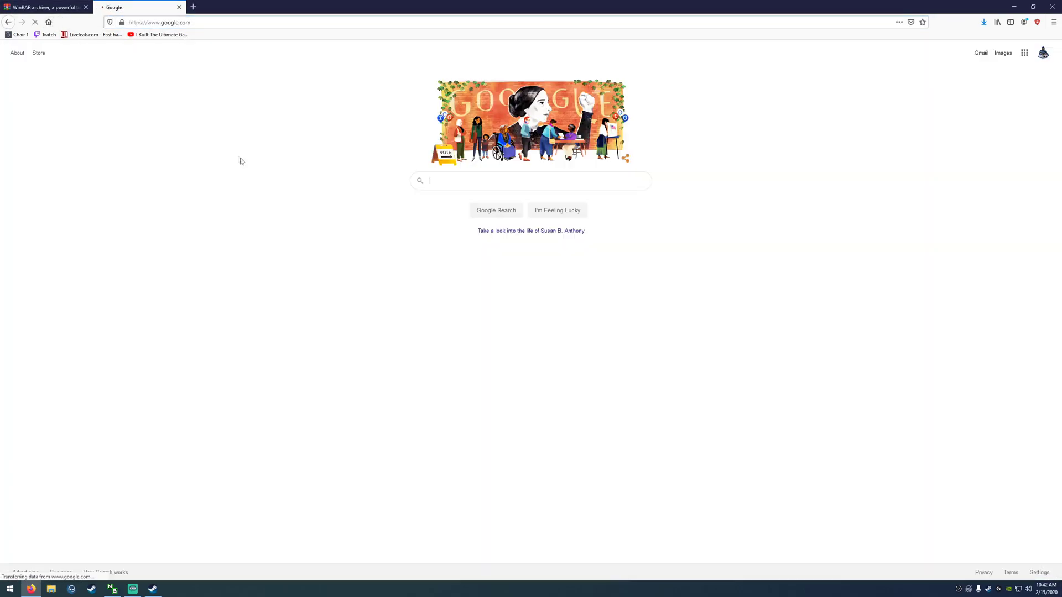
pyautogui.click(442, 184)
pyautogui.write('notepad')
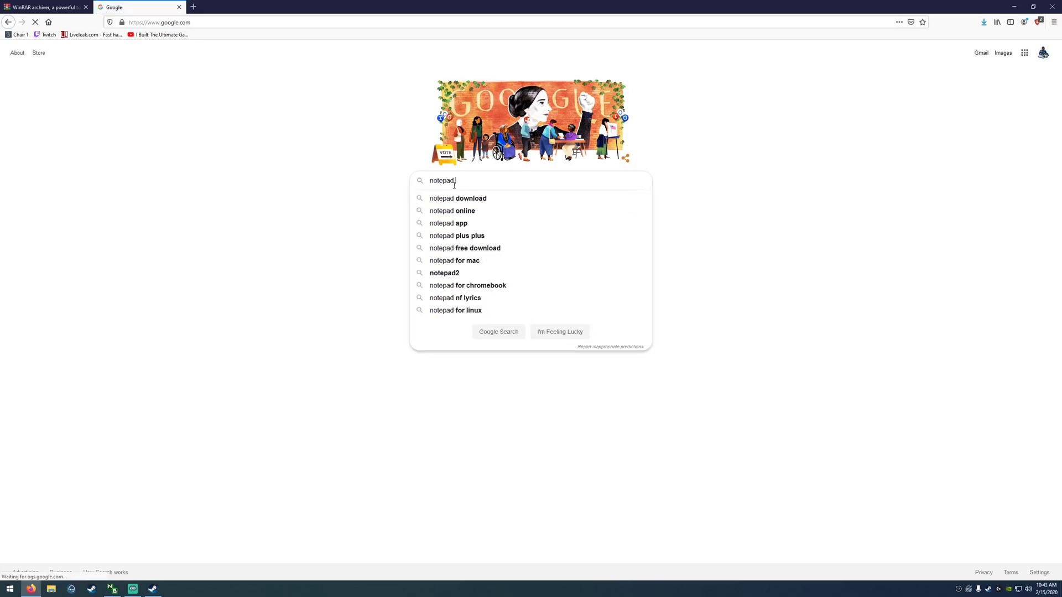
pyautogui.write('++')
pyautogui.press('Return')
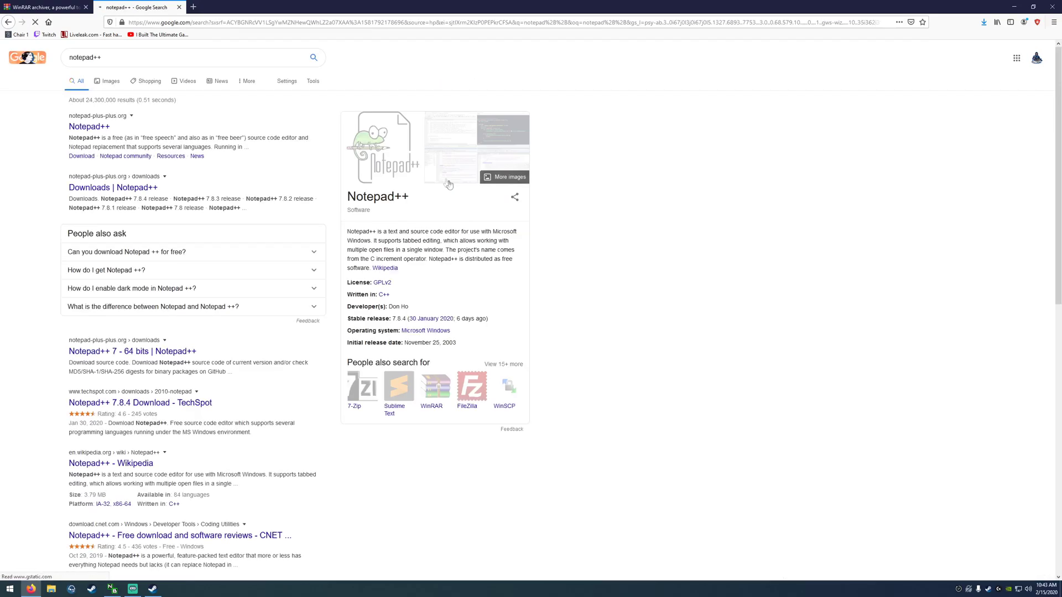
# - Visit the Notepad++ 7.8.4 release page on notepad-plus-plus.org, then close its tab
pyautogui.click(94, 127)
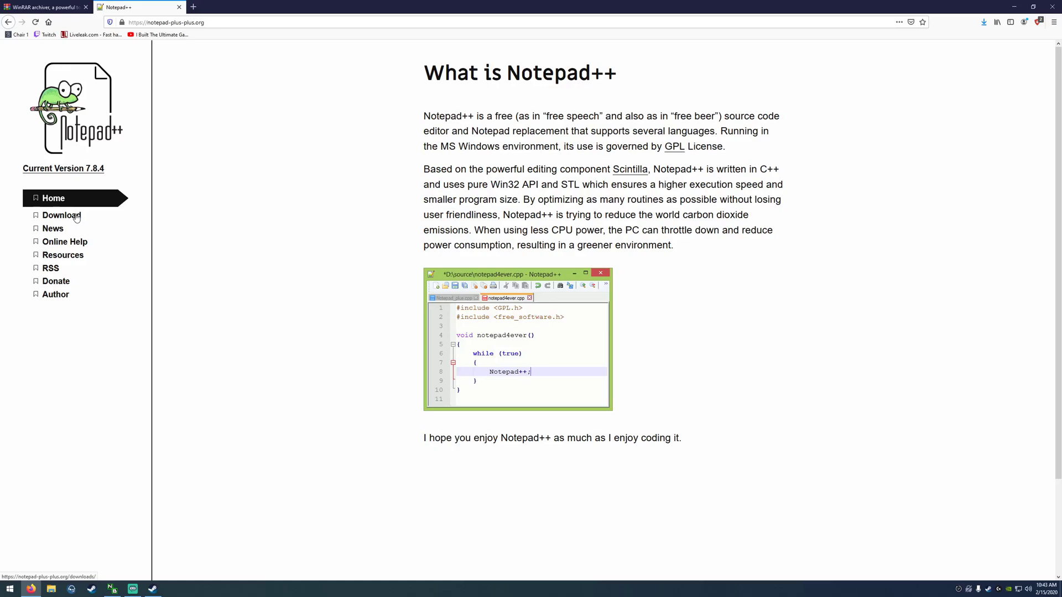
pyautogui.click(71, 216)
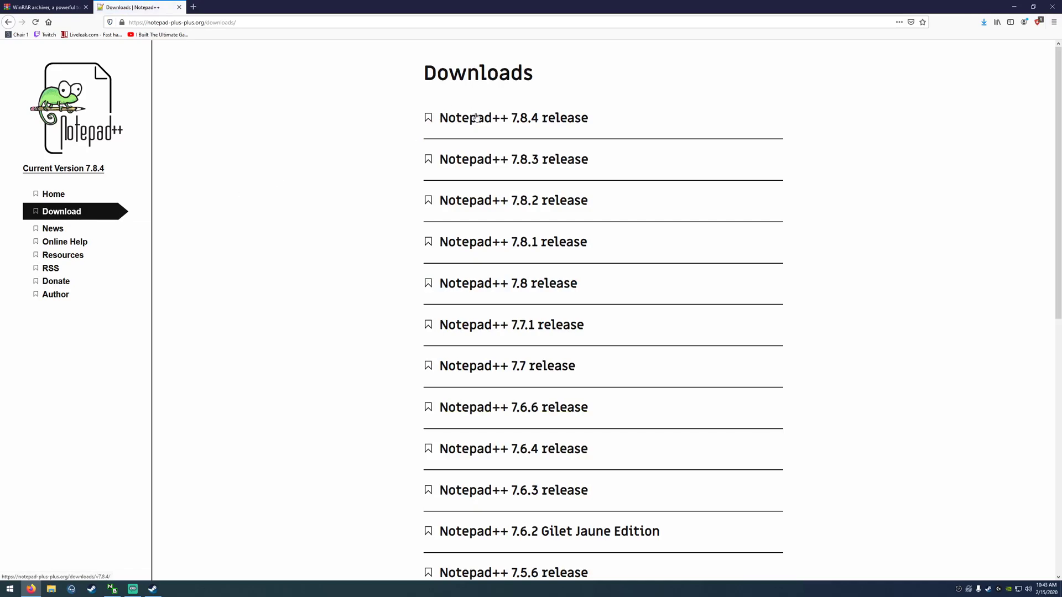
pyautogui.click(470, 122)
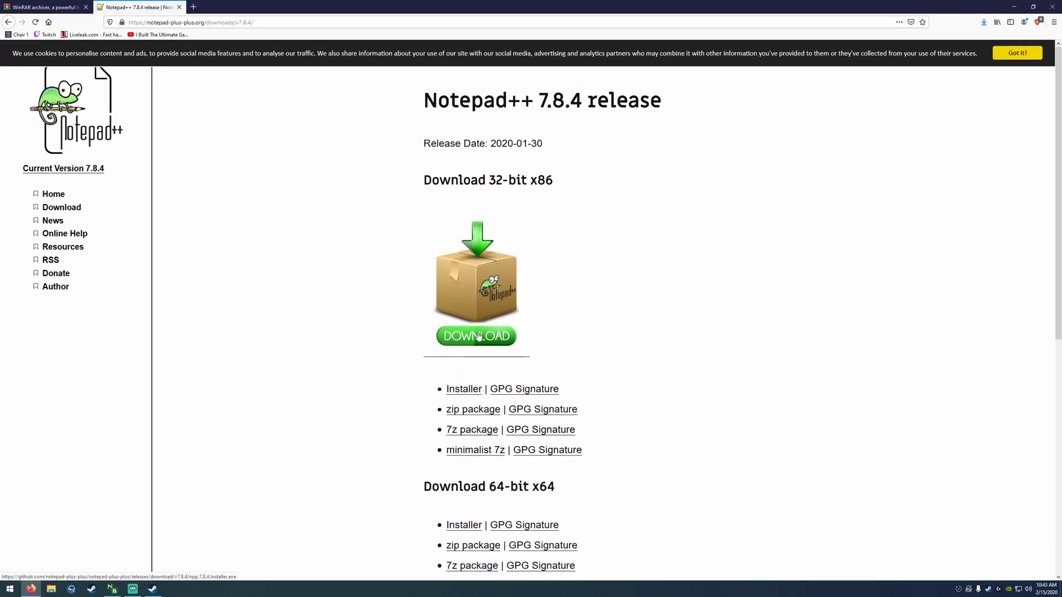
pyautogui.click(180, 7)
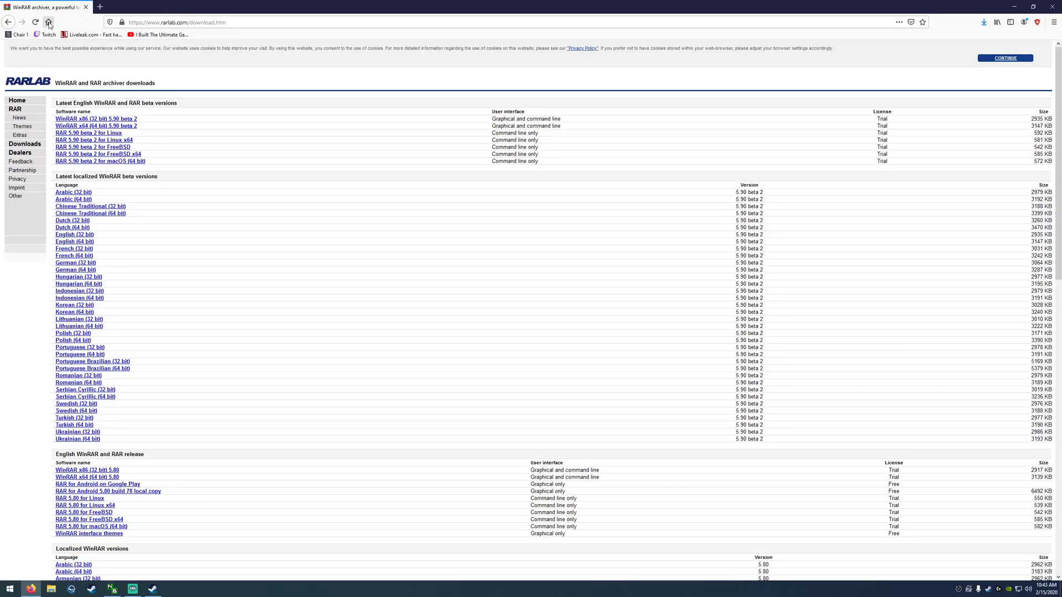